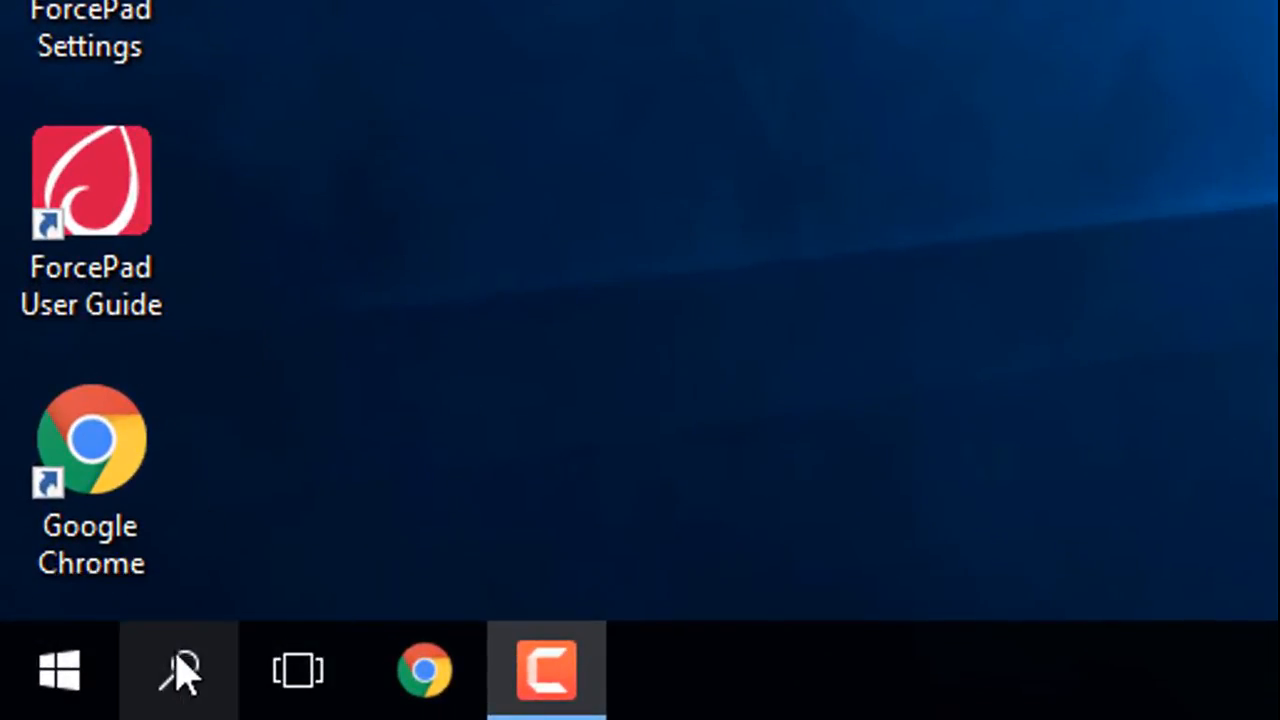
Launch the Snipping Tool through Windows search and bring up its snip types and delay options.
{"action": "left_click", "coordinate": [180, 678]}
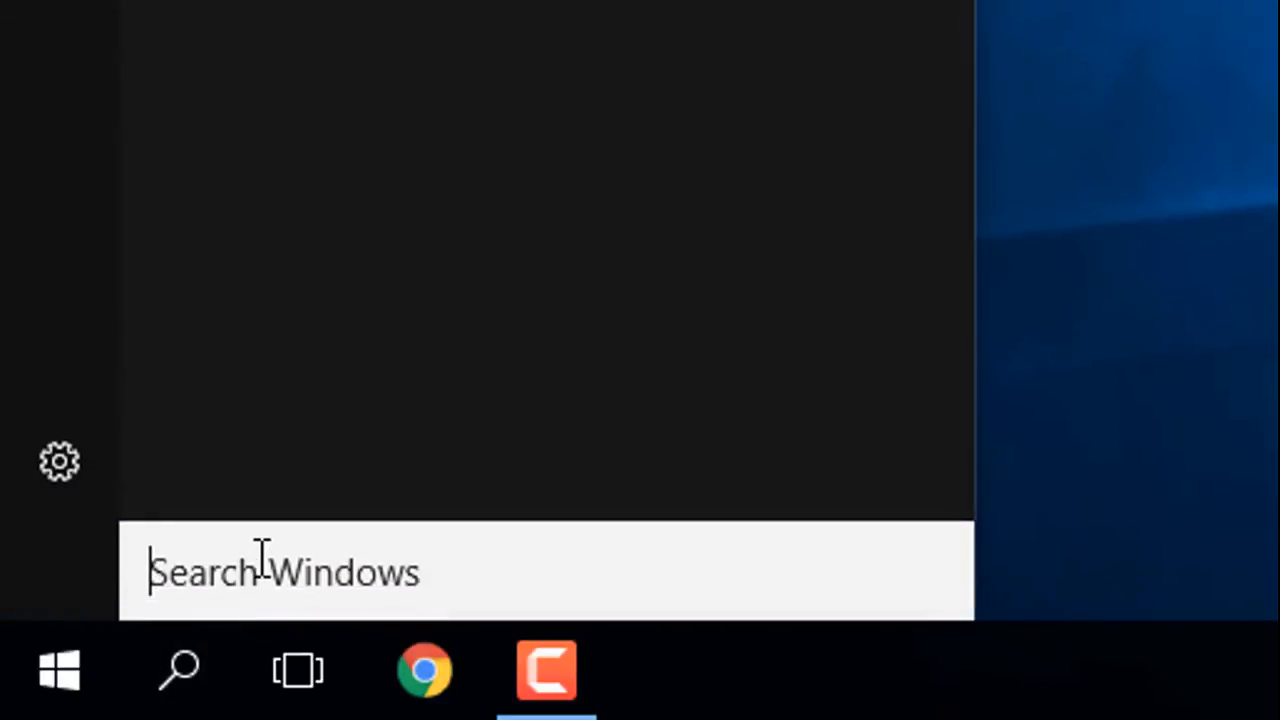
{"action": "type", "text": "sni"}
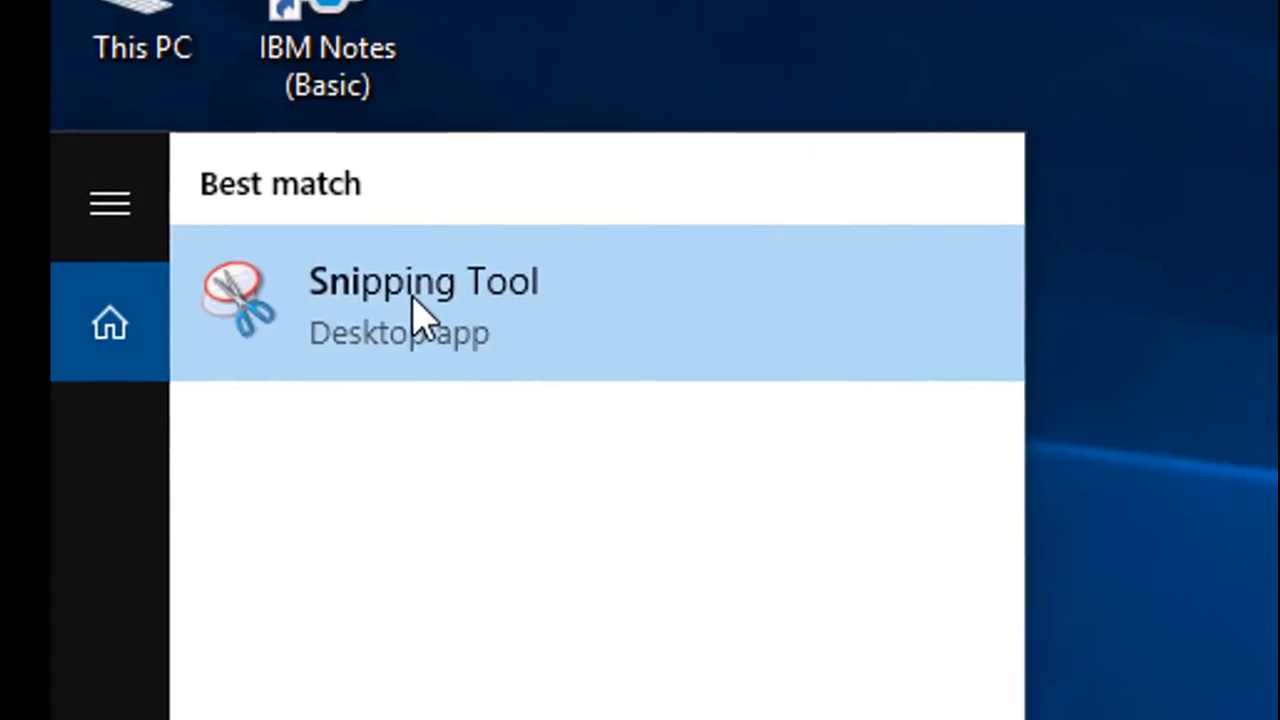
{"action": "left_click", "coordinate": [453, 312]}
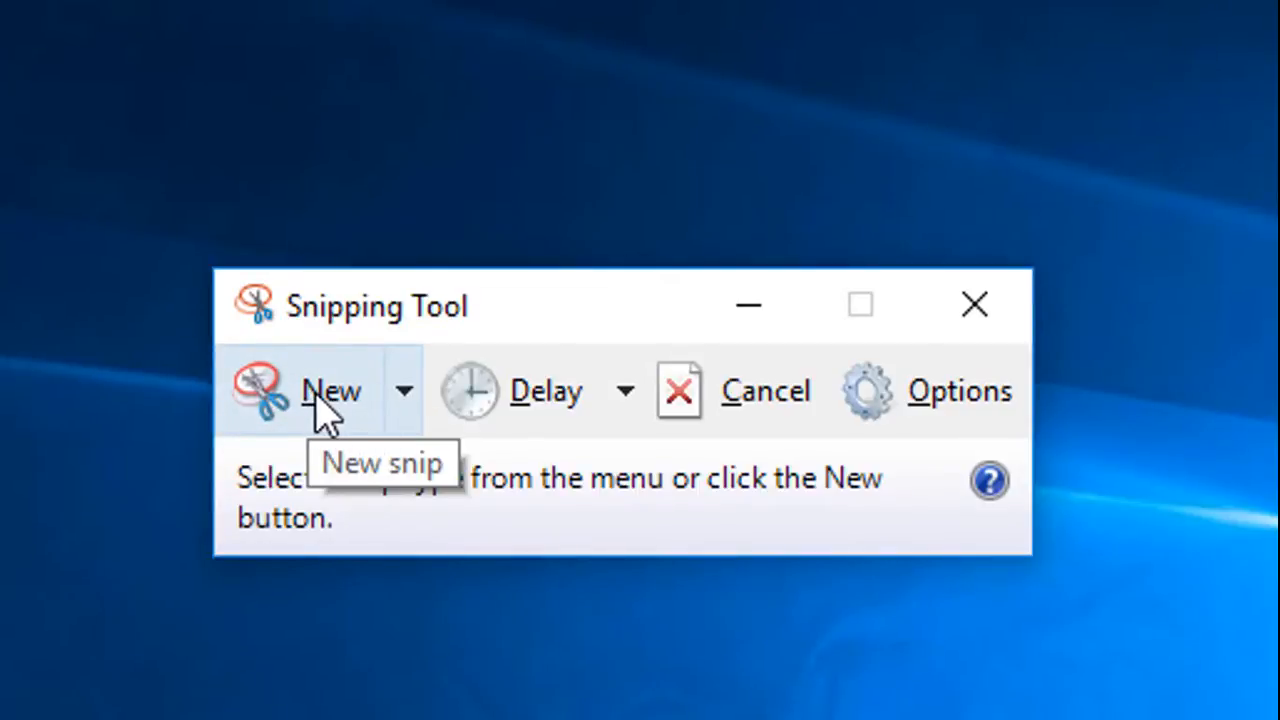
{"action": "left_click", "coordinate": [403, 402]}
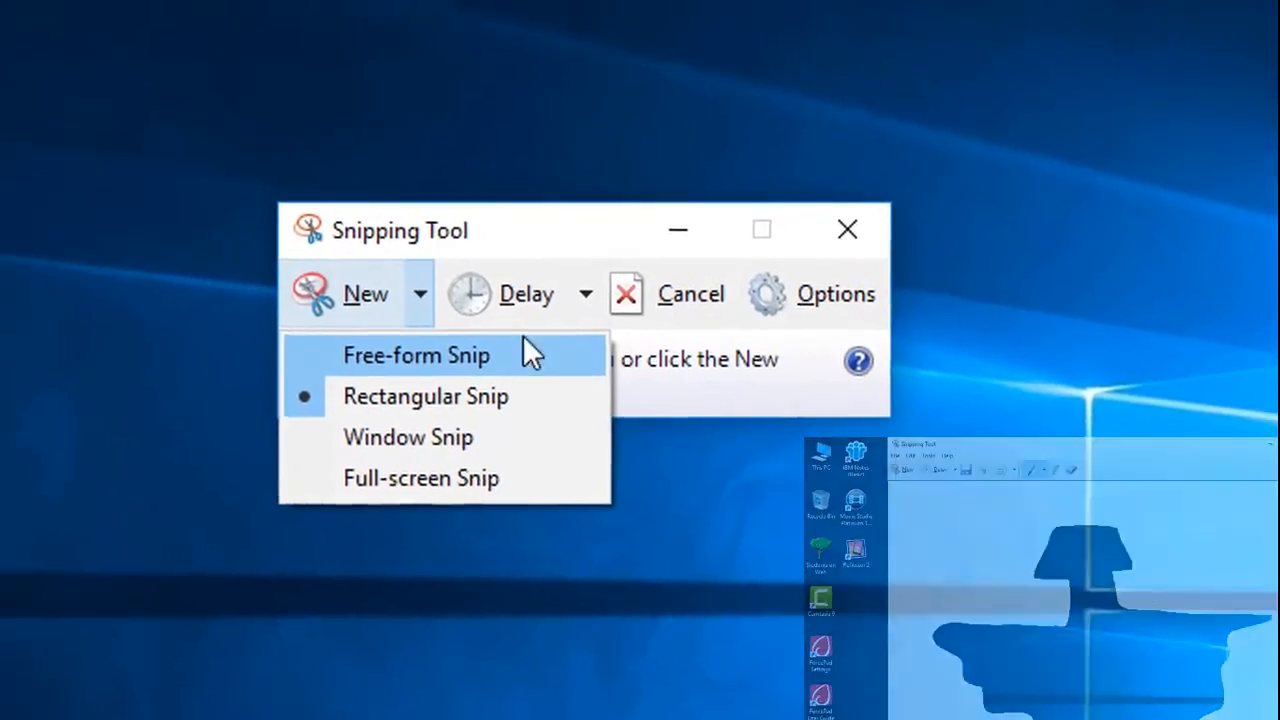
{"action": "left_click", "coordinate": [580, 297]}
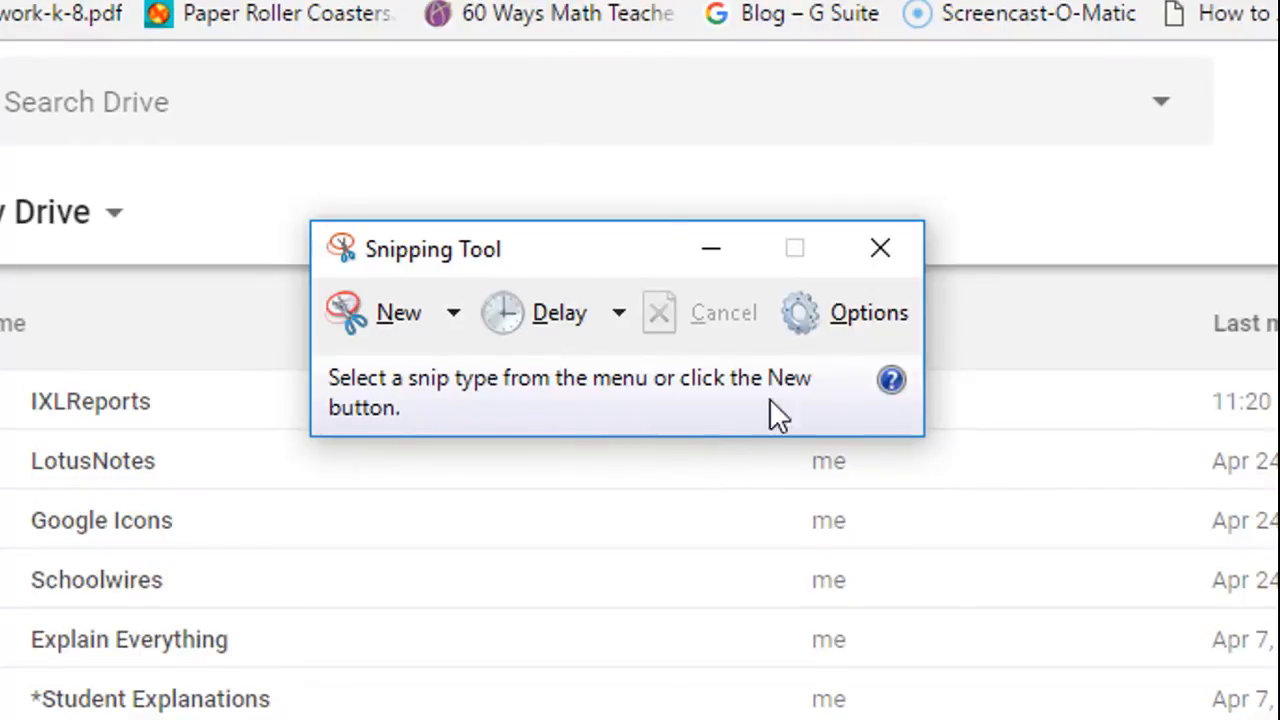
Set the snip delay to 3 seconds and capture Google Drive's expanded New menu in a rectangular snip.
{"action": "left_click", "coordinate": [617, 316]}
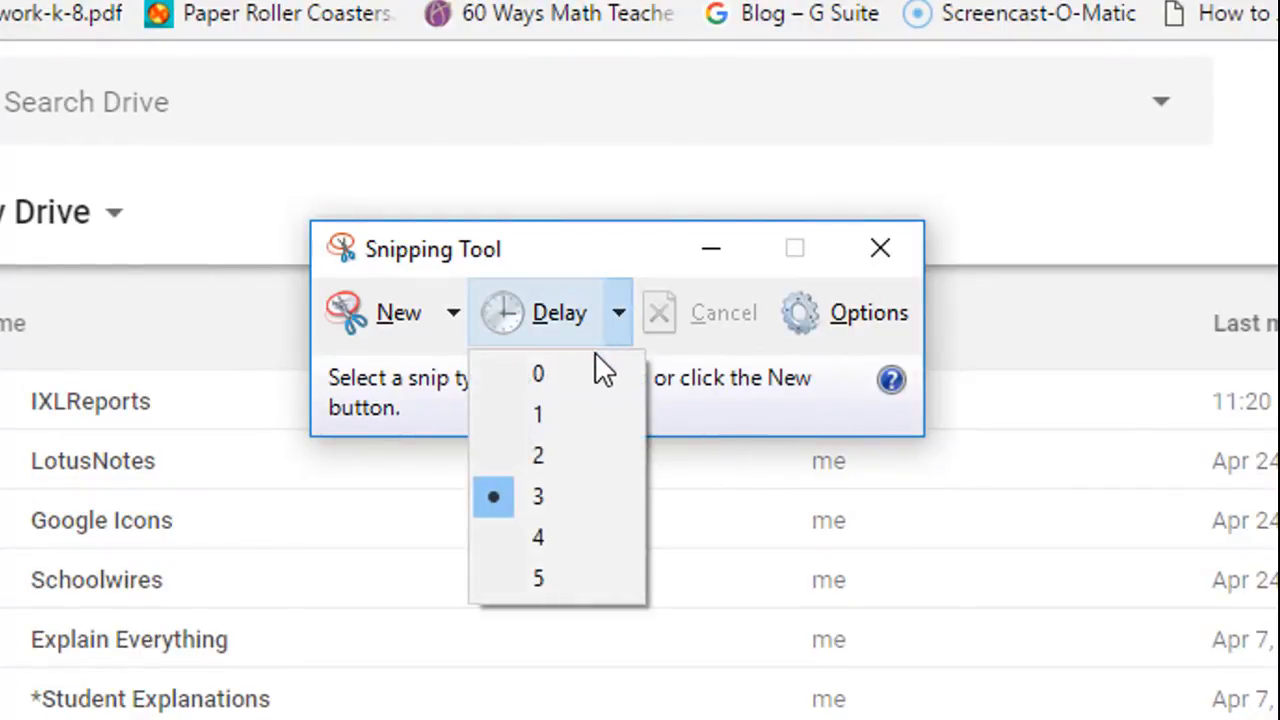
{"action": "left_click", "coordinate": [574, 498]}
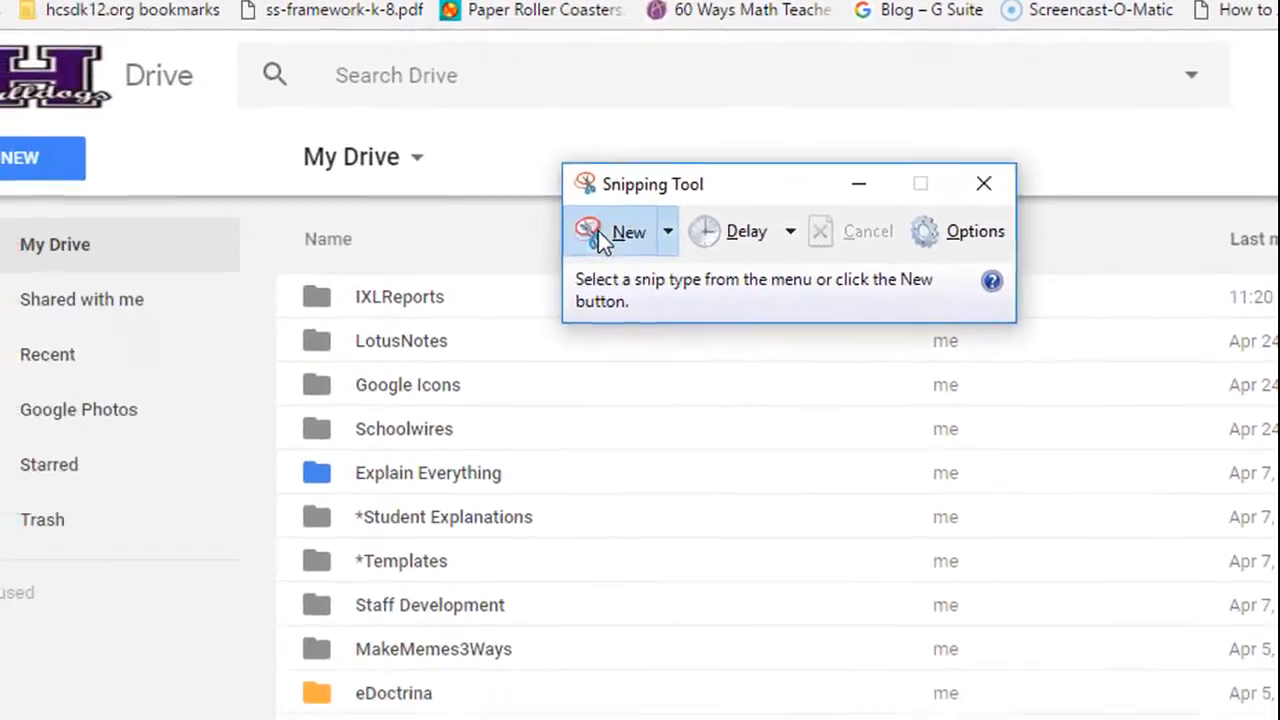
{"action": "left_click", "coordinate": [392, 302]}
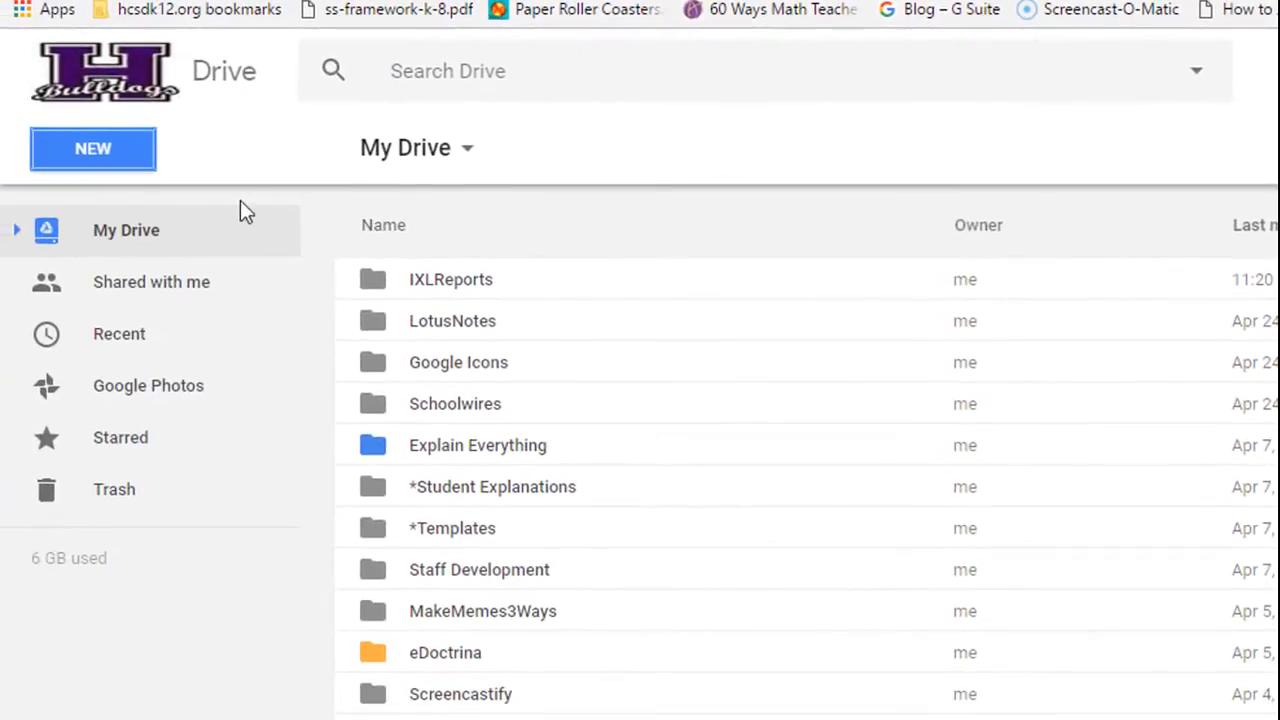
{"action": "left_click", "coordinate": [105, 158]}
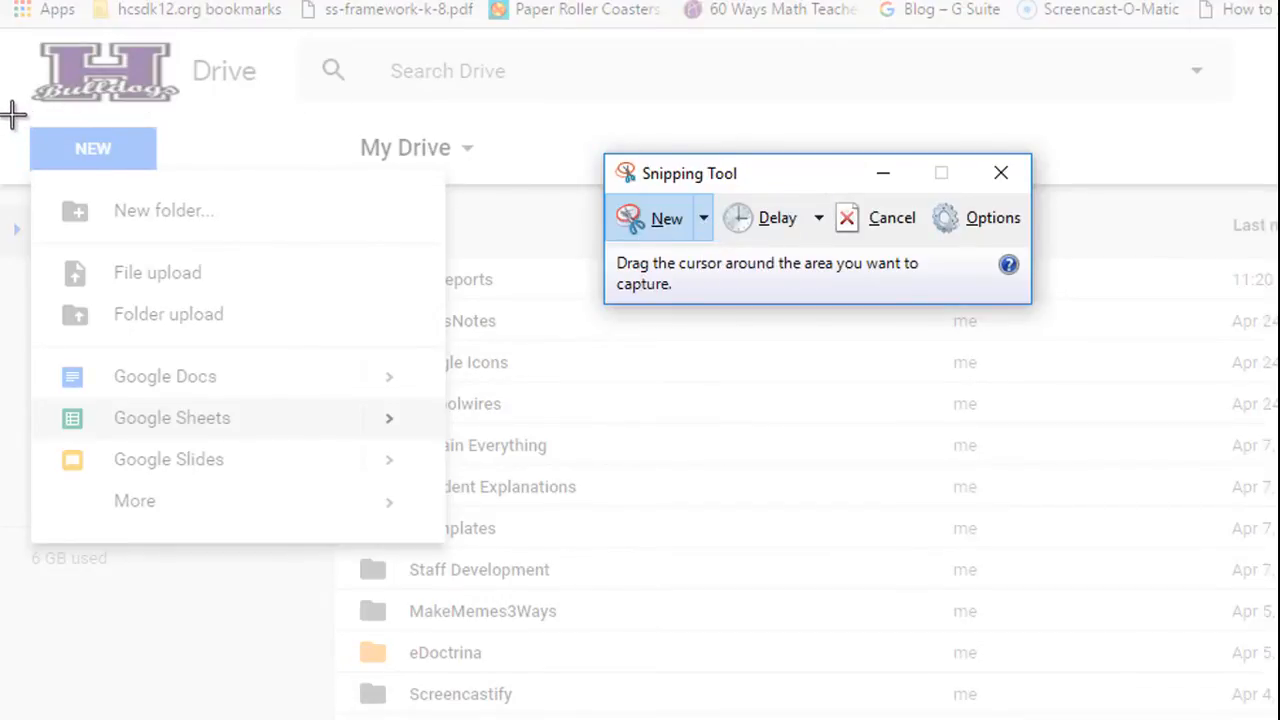
{"action": "left_click_drag", "start_coordinate": [11, 115], "coordinate": [503, 580]}
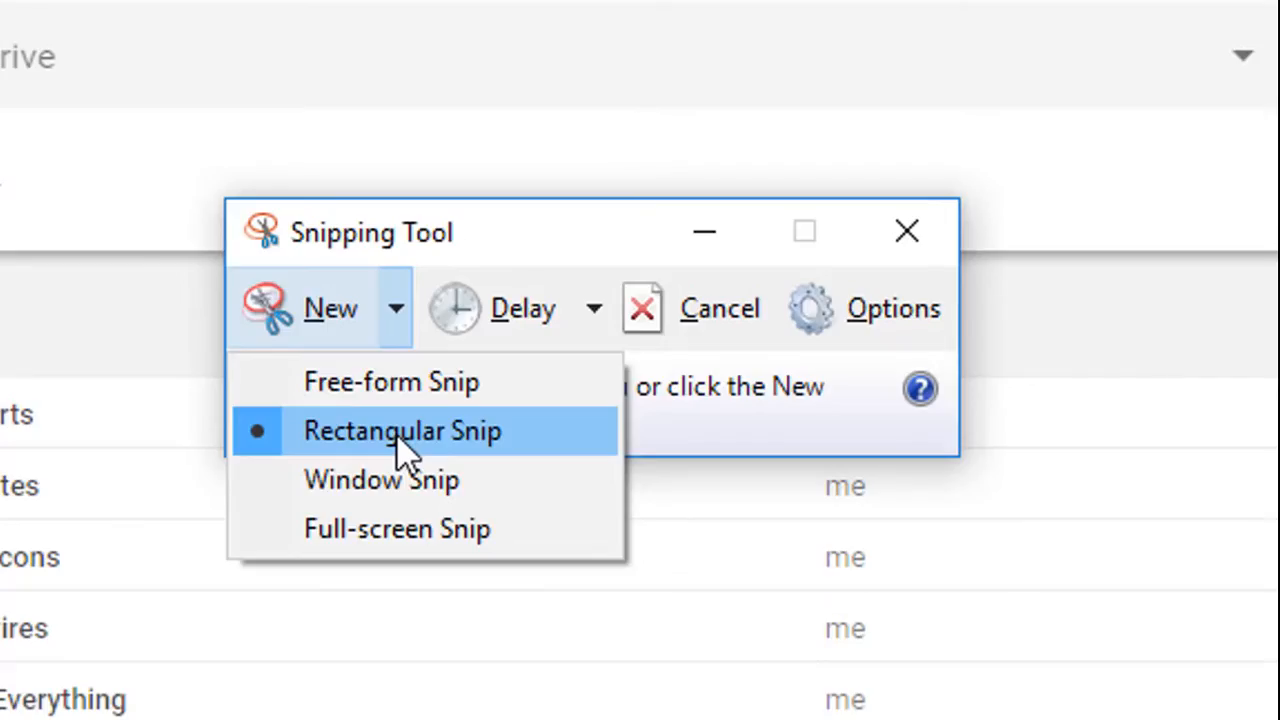
Capture a new rectangular snip of the My Drive heading and the first folders in the list below it.
{"action": "left_click", "coordinate": [345, 312]}
{"action": "left_click", "coordinate": [345, 312]}
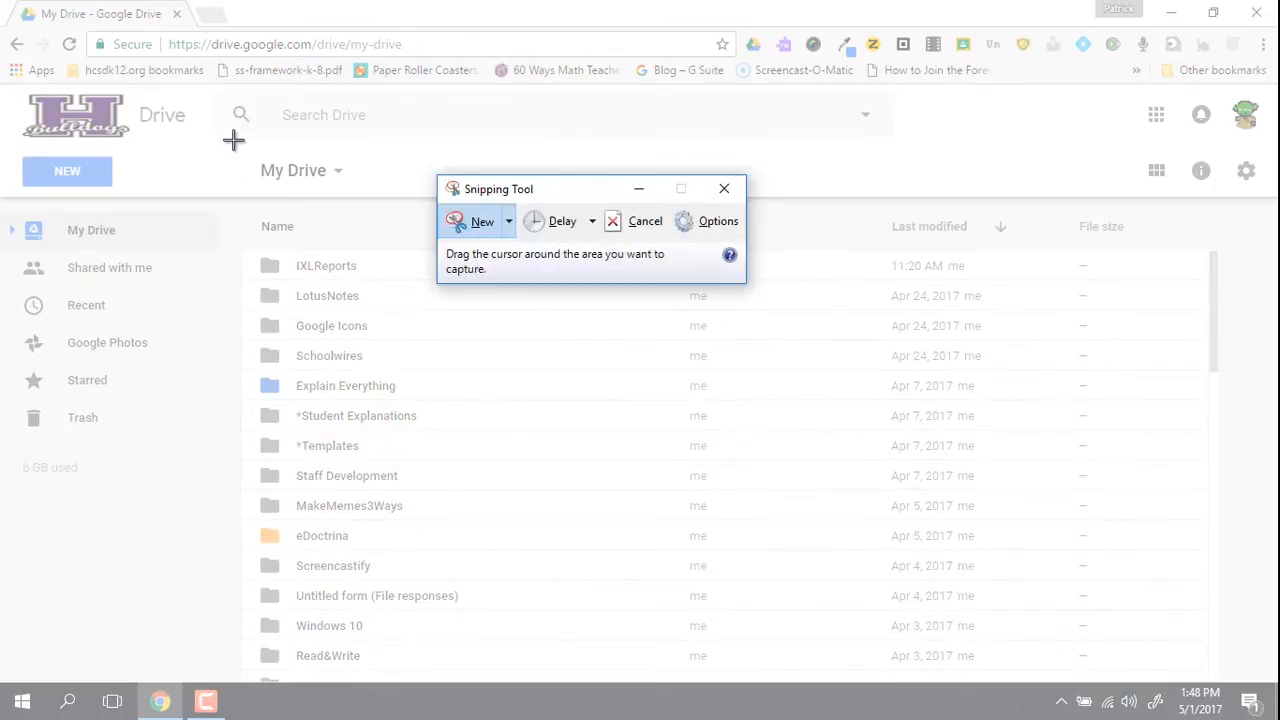
{"action": "left_click_drag", "start_coordinate": [233, 140], "coordinate": [1029, 459]}
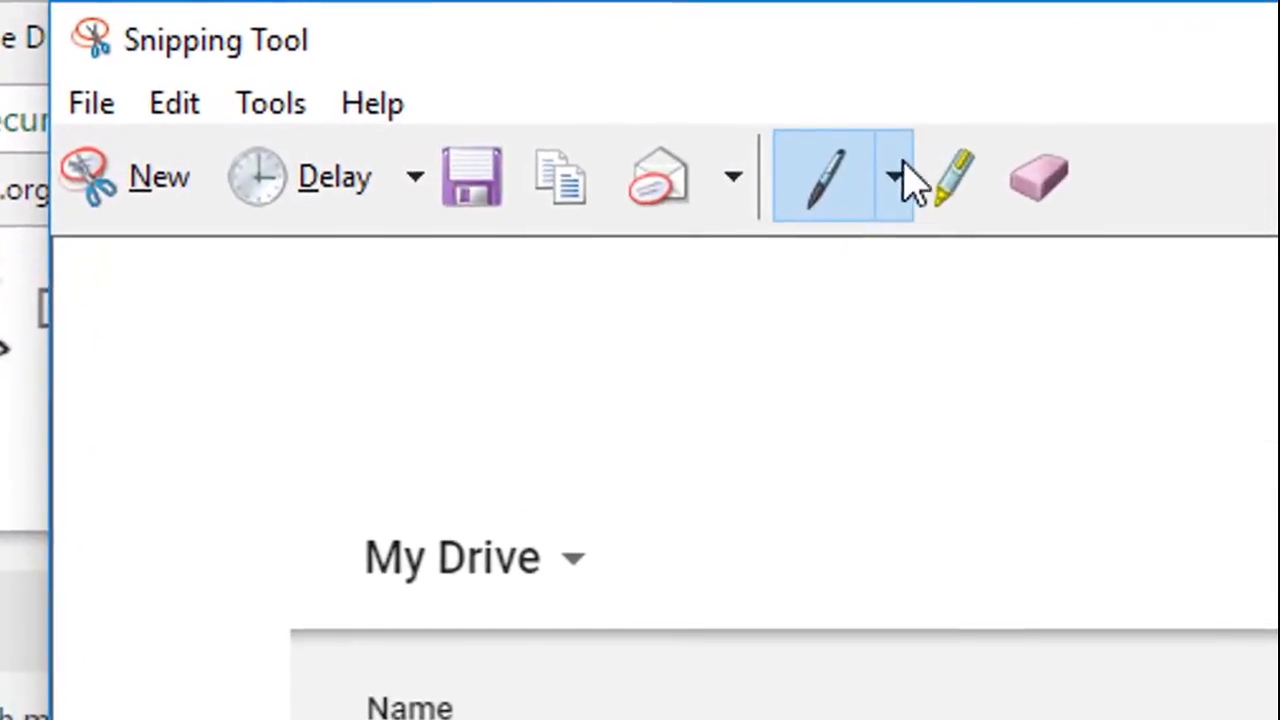
Circle the My Drive heading in the snip with the Red Pen.
{"action": "left_click", "coordinate": [900, 168]}
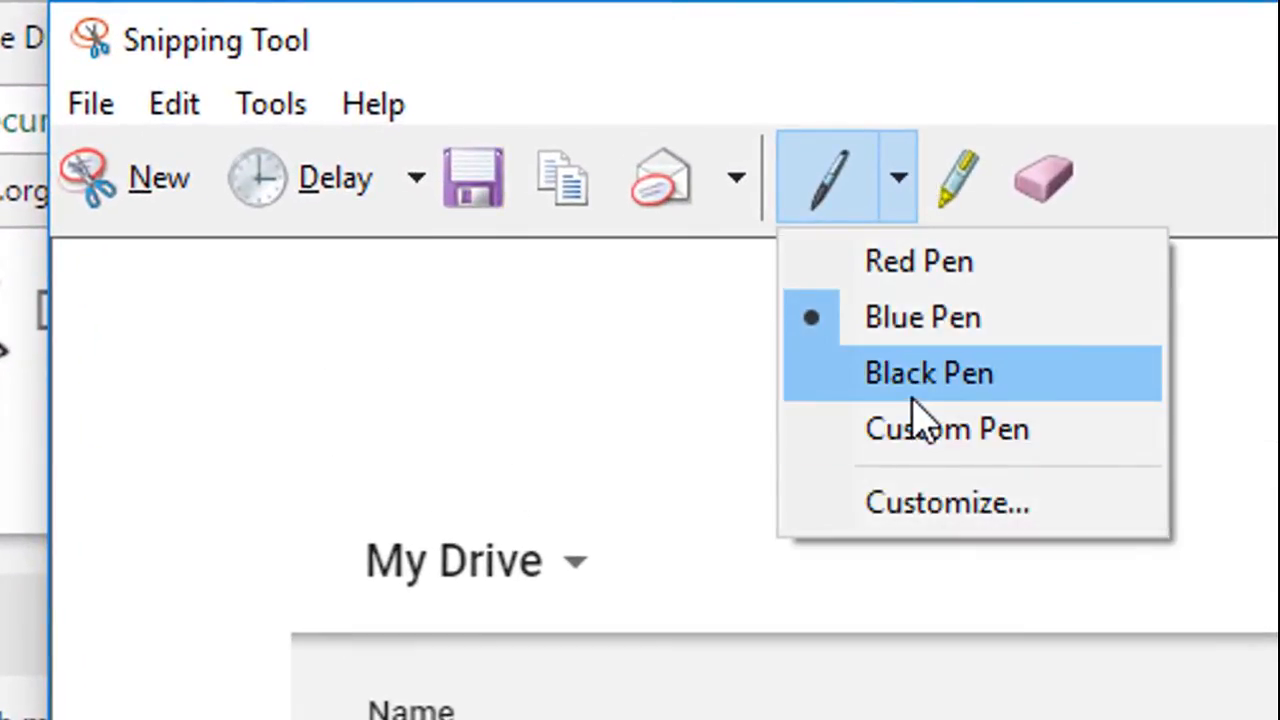
{"action": "left_click", "coordinate": [916, 264]}
{"action": "left_click_drag", "start_coordinate": [435, 467], "coordinate": [710, 690]}
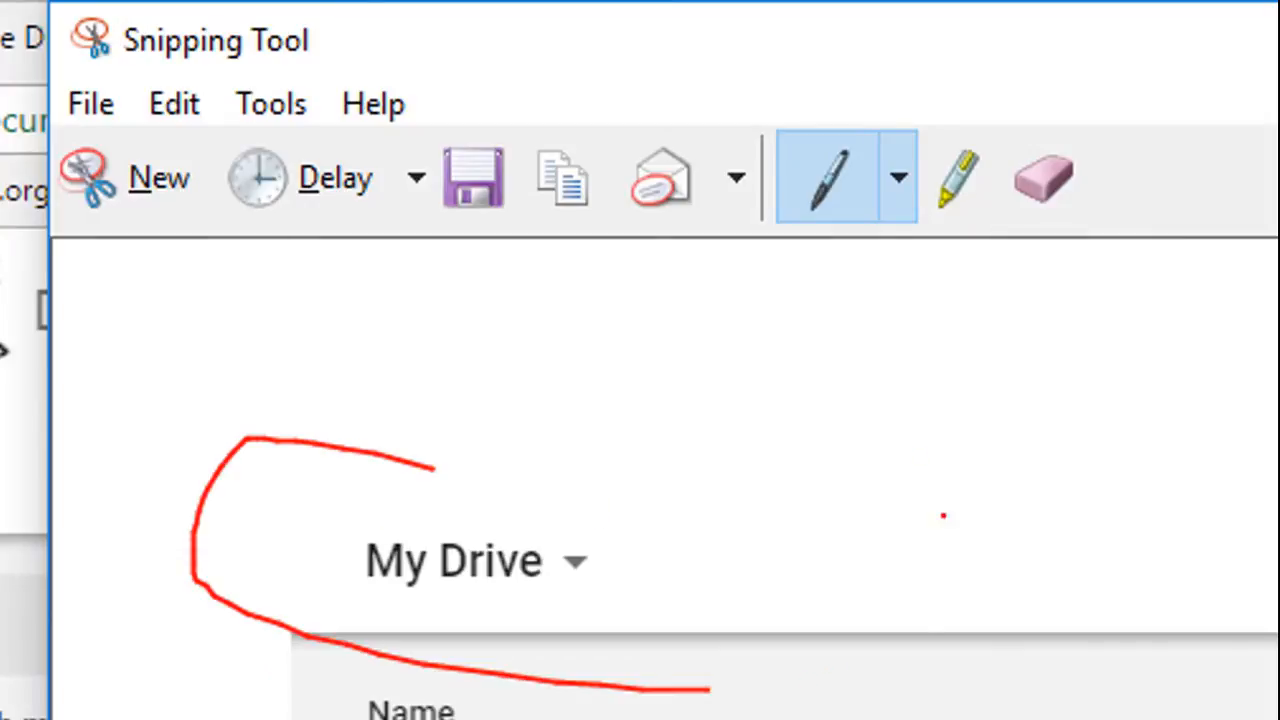
{"action": "left_click_drag", "start_coordinate": [943, 516], "coordinate": [660, 690]}
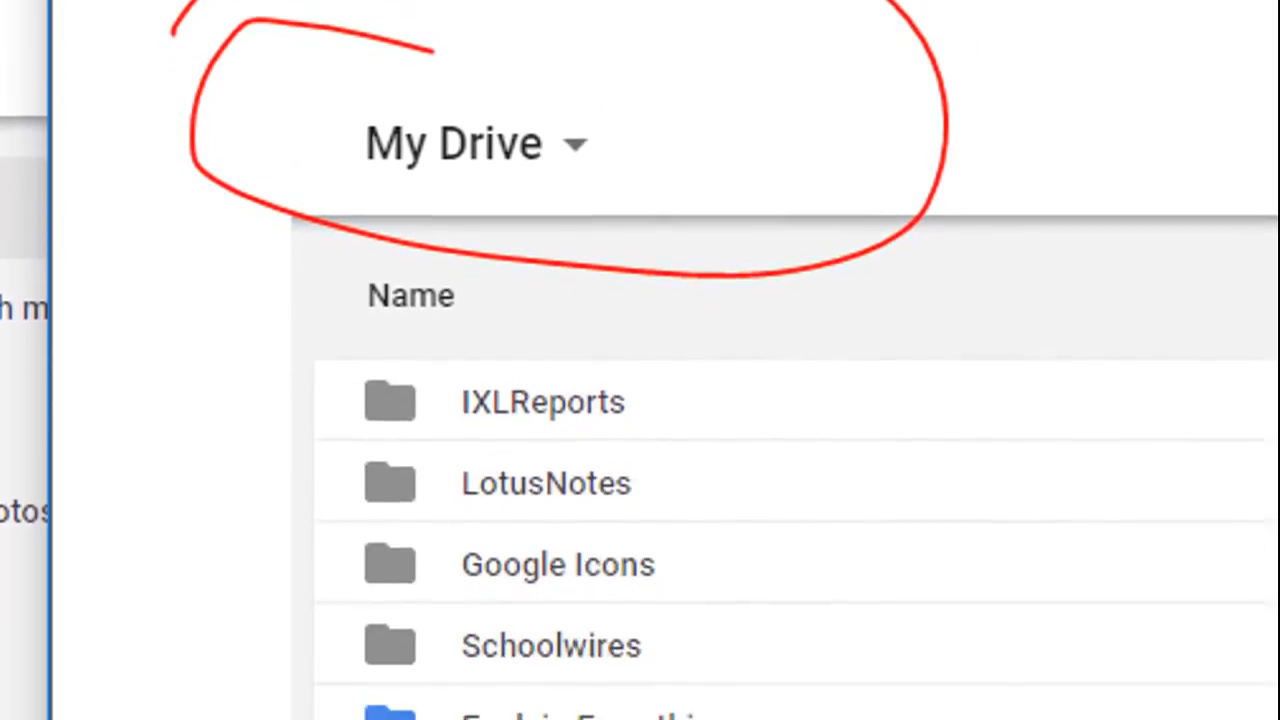
Highlight the Google Icons and *Student Explanations folder names in yellow on the snip.
{"action": "left_click_drag", "start_coordinate": [443, 564], "coordinate": [725, 566]}
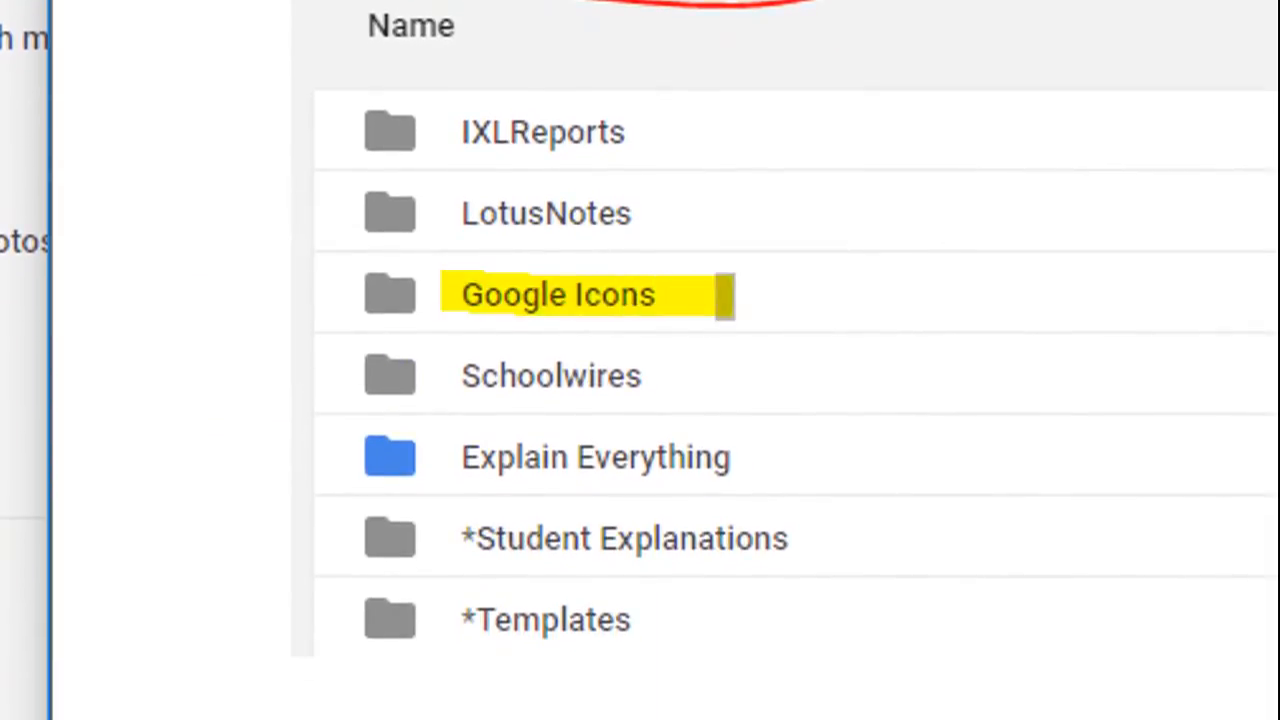
{"action": "left_click_drag", "start_coordinate": [462, 547], "coordinate": [823, 540]}
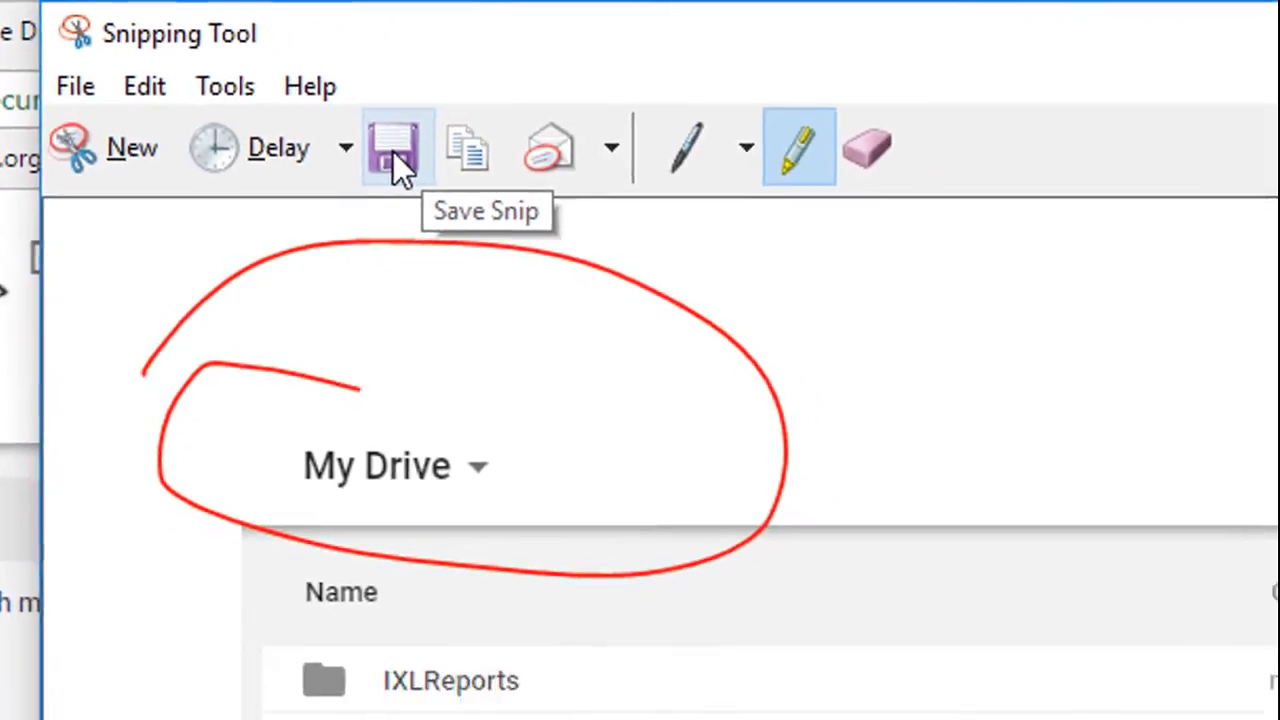
Bring up the save dialog without saving, and copy the annotated snip to the clipboard.
{"action": "left_click", "coordinate": [393, 151]}
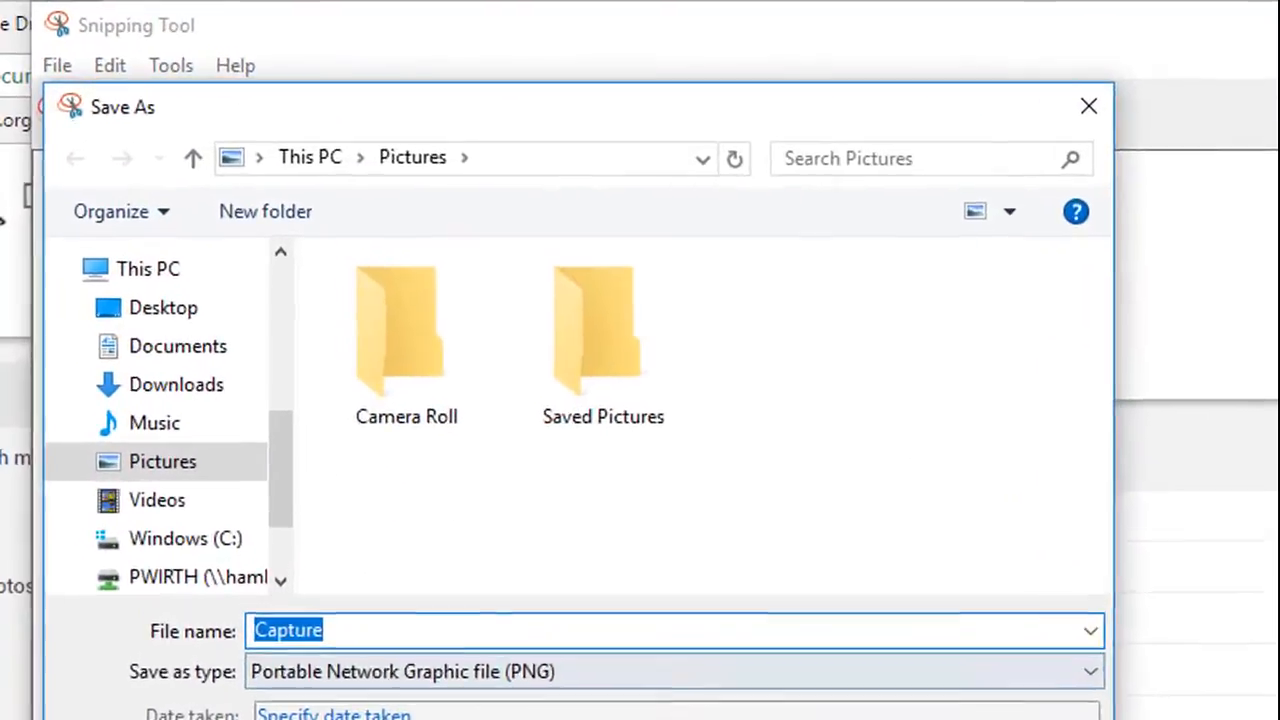
{"action": "key", "text": "Escape"}
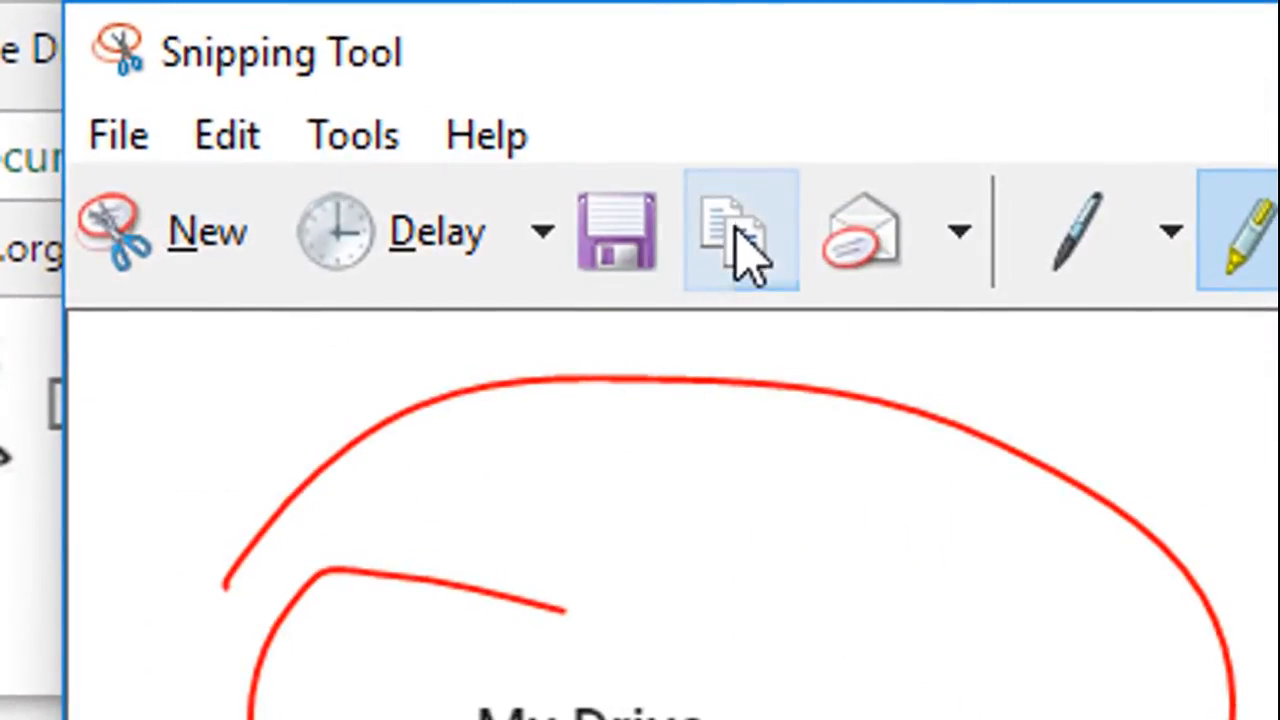
{"action": "left_click", "coordinate": [748, 258]}
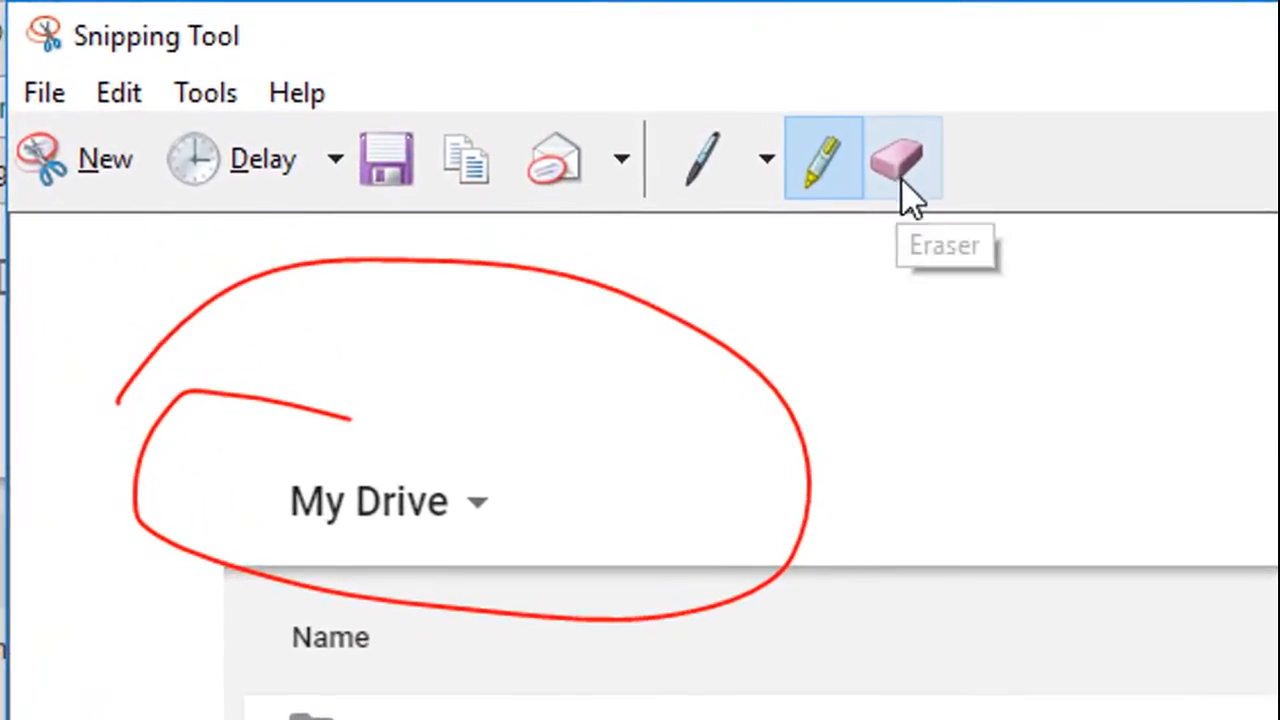
Erase the red pen circle and the yellow highlights from the snip with the Eraser.
{"action": "left_click", "coordinate": [826, 152]}
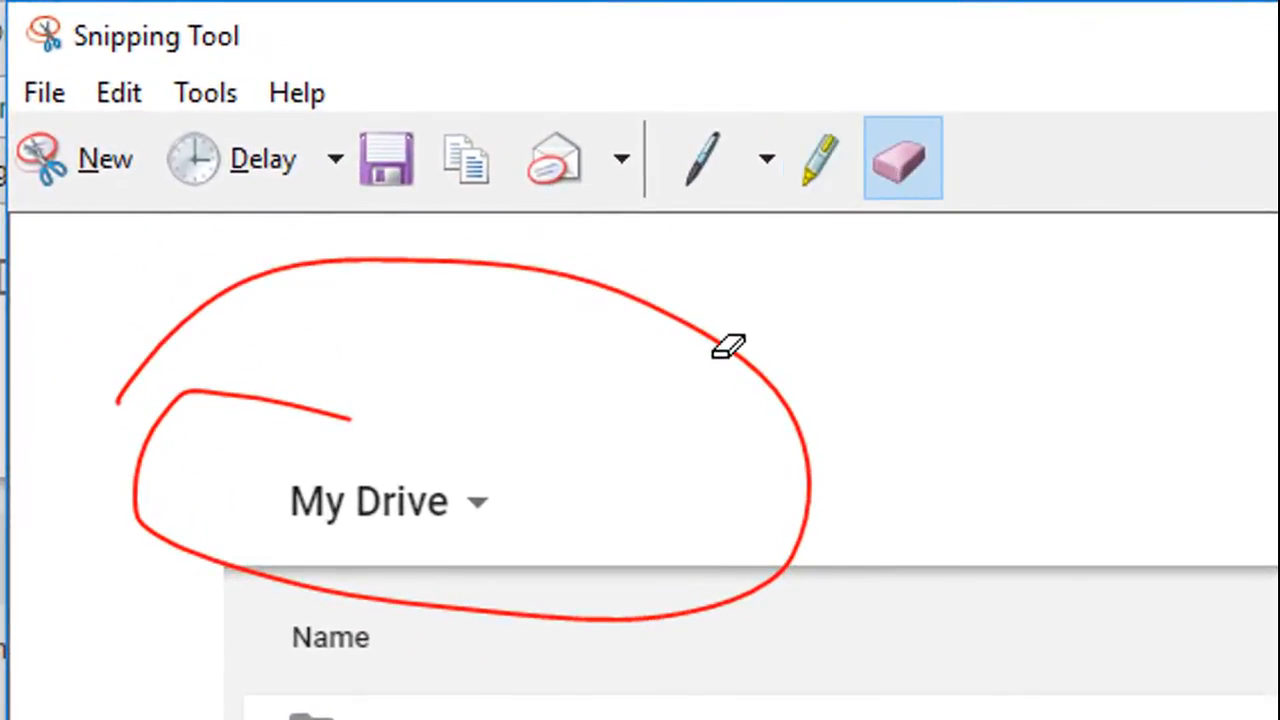
{"action": "left_click", "coordinate": [732, 342]}
{"action": "left_click", "coordinate": [555, 362]}
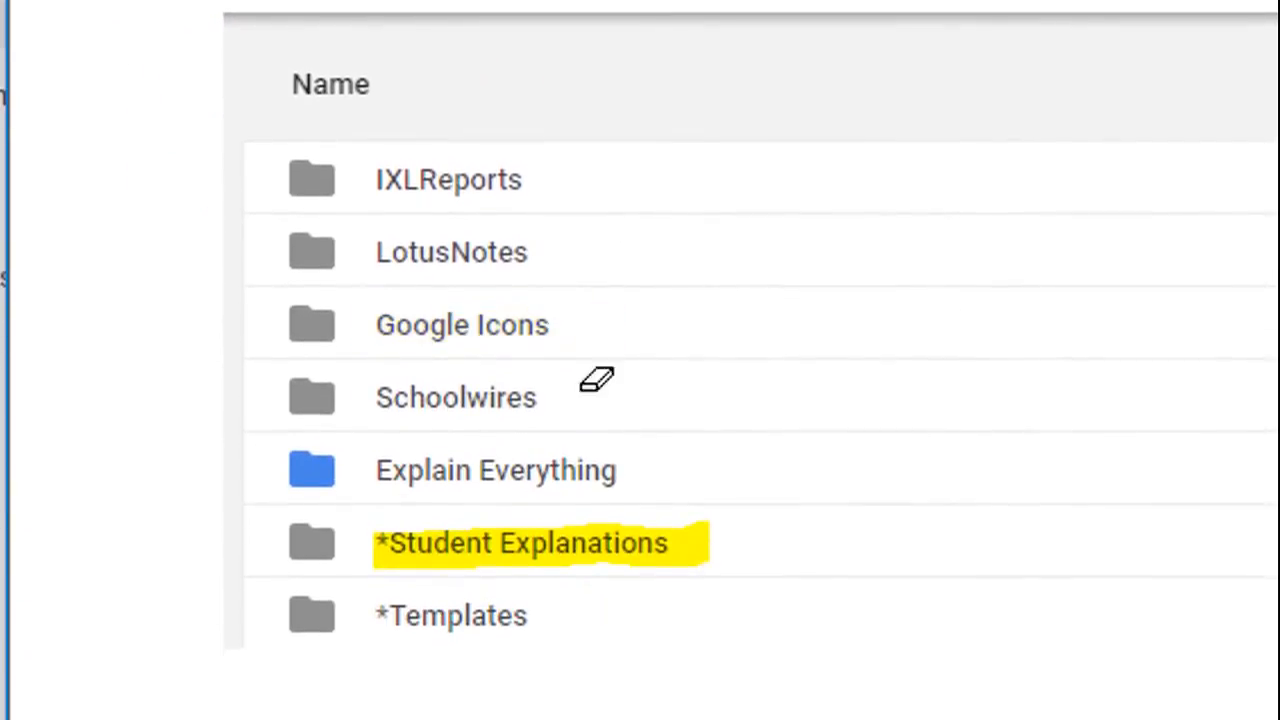
{"action": "left_click", "coordinate": [674, 545]}
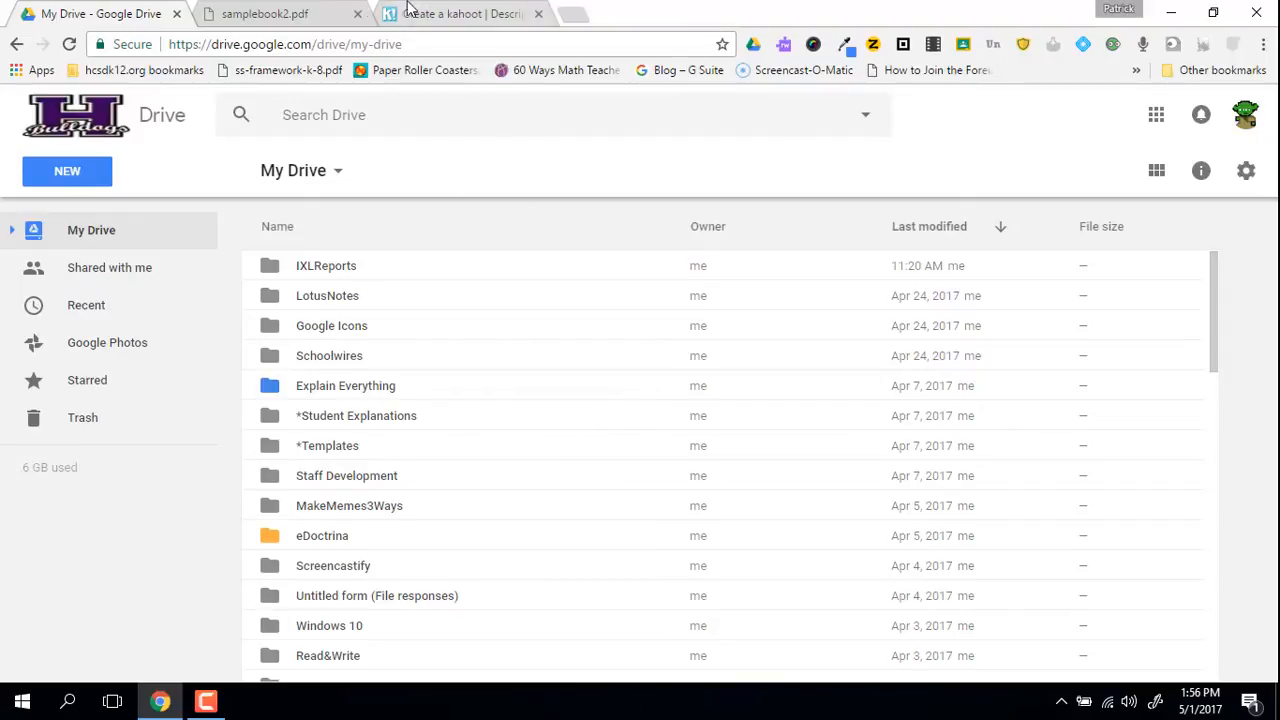
Switch to samplebook2.pdf in the browser and go to question 31 with the LIBRARY BOOKS table.
{"action": "left_click", "coordinate": [272, 10]}
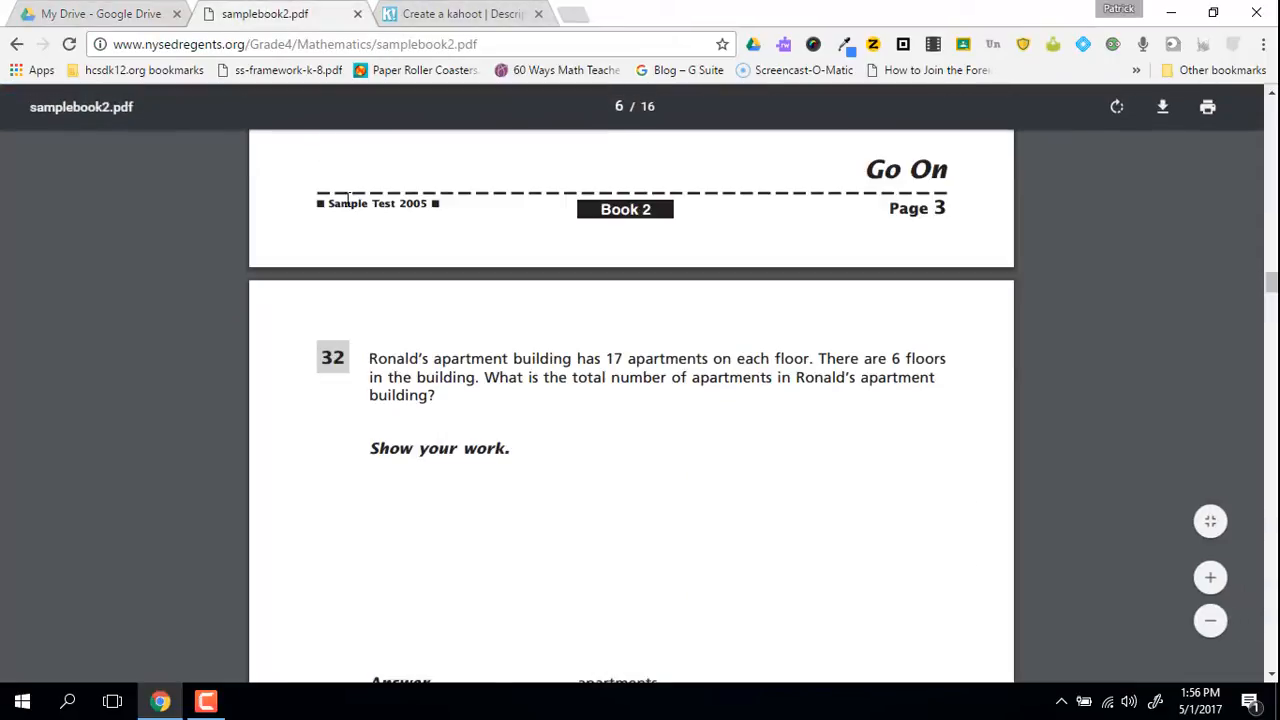
{"action": "scroll", "coordinate": [657, 549], "scroll_direction": "up", "scroll_amount": 10}
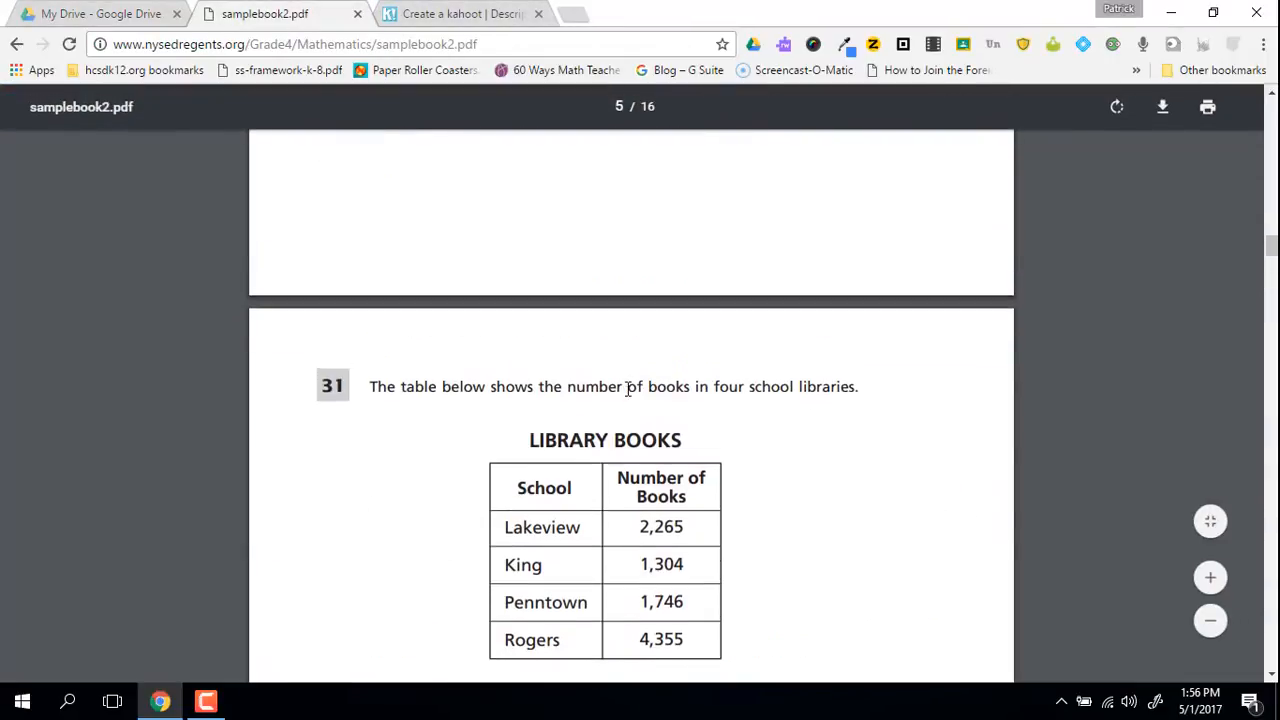
{"action": "scroll", "coordinate": [783, 517], "scroll_direction": "down", "scroll_amount": 2}
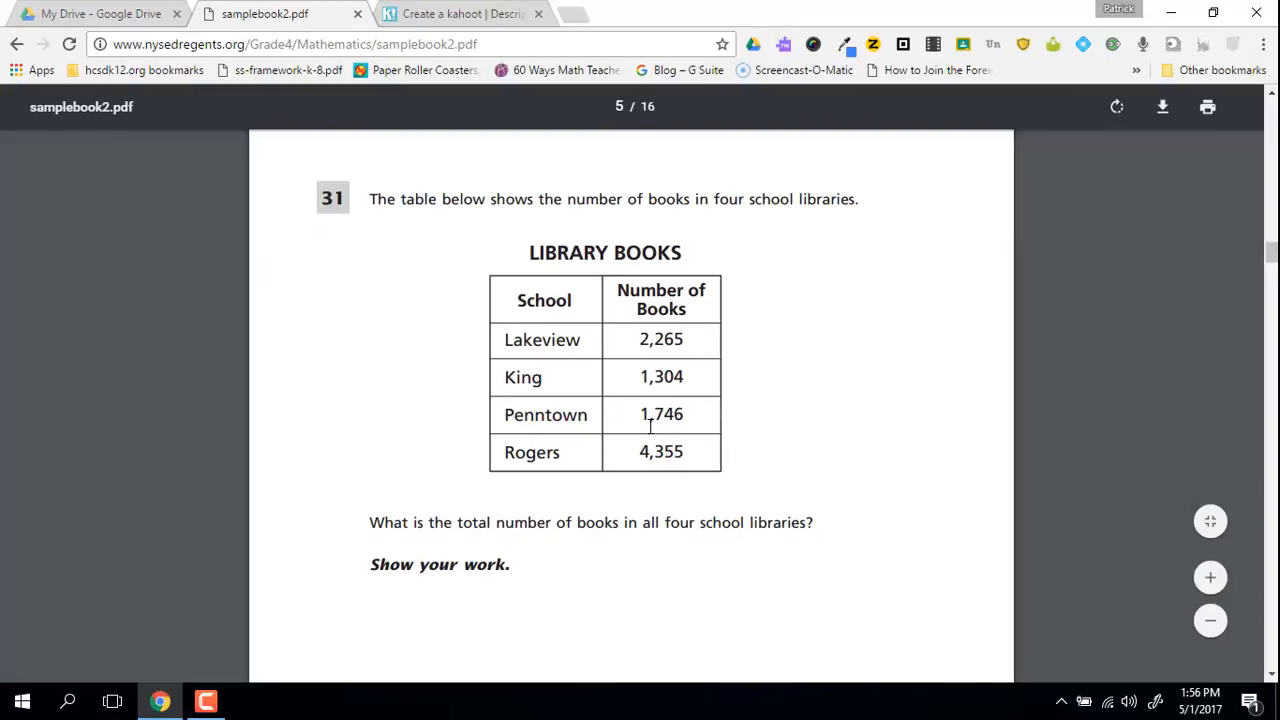
Launch the Snipping Tool over the PDF and move its window away from the LIBRARY BOOKS table.
{"action": "left_click", "coordinate": [66, 700]}
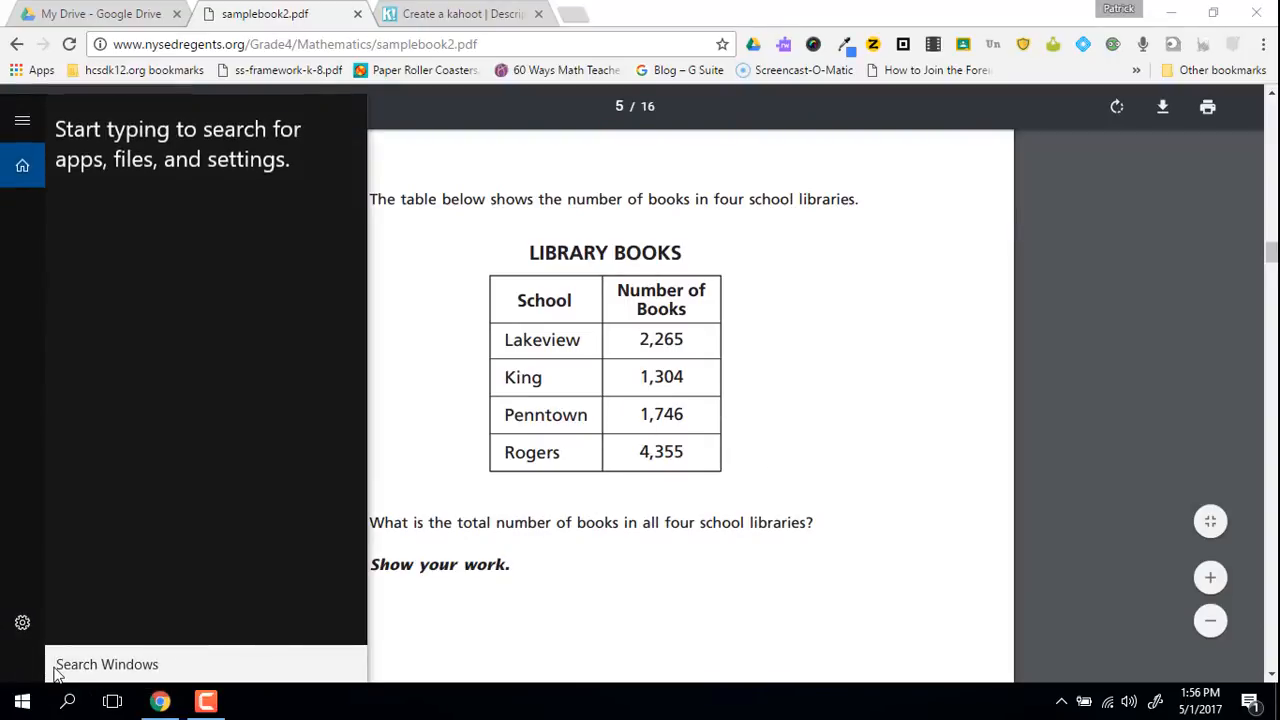
{"action": "type", "text": "snipping"}
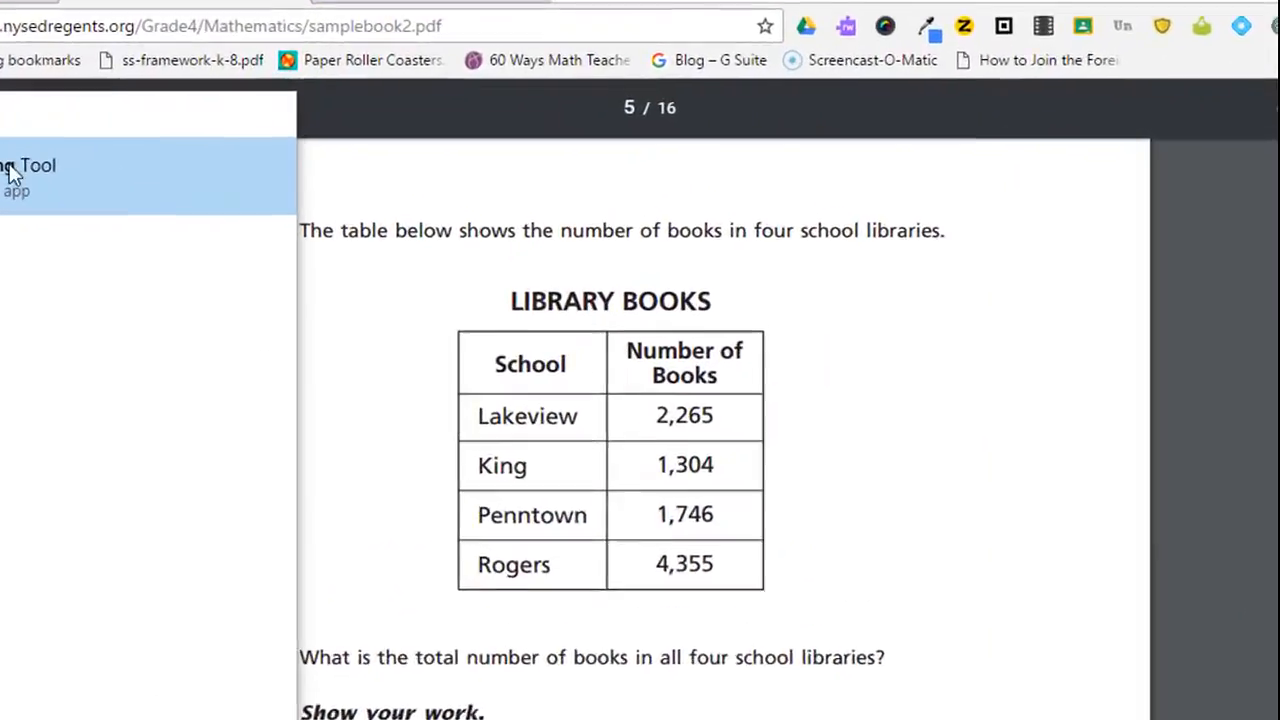
{"action": "left_click", "coordinate": [12, 175]}
{"action": "left_click_drag", "start_coordinate": [522, 227], "coordinate": [1010, 196]}
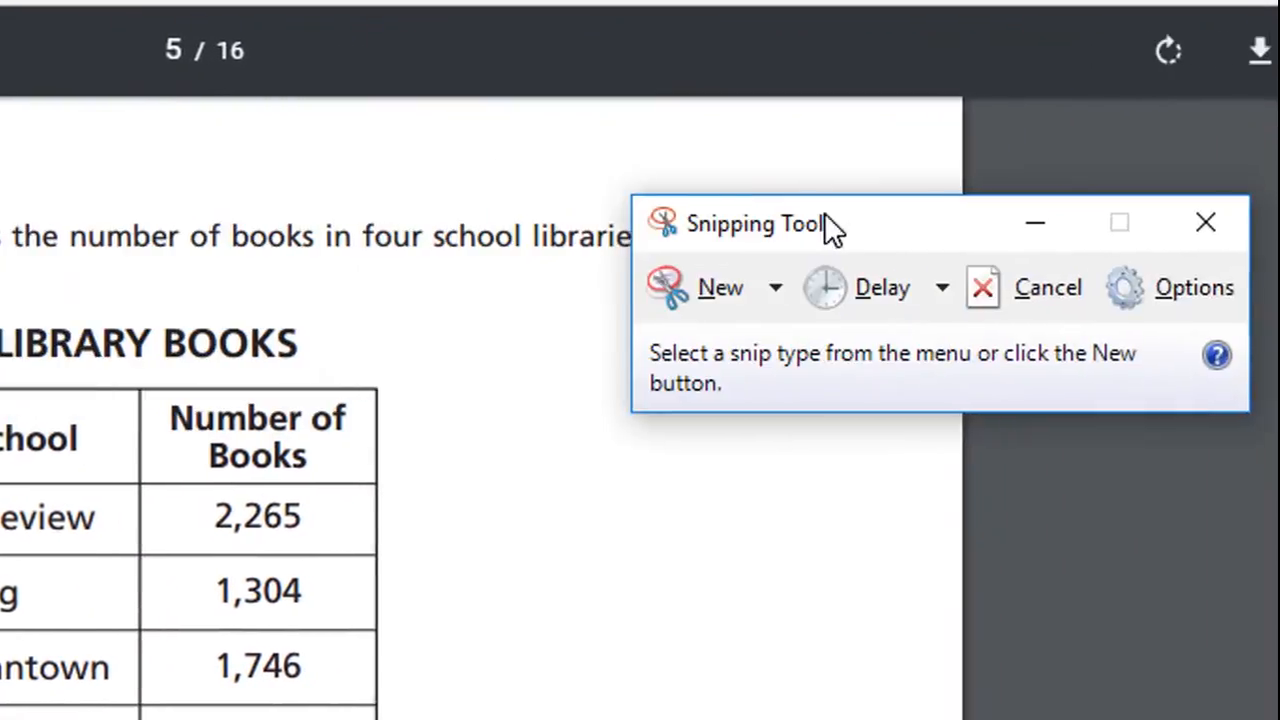
Capture a rectangular snip of question 31's text and LIBRARY BOOKS table, leaving out the question number.
{"action": "left_click", "coordinate": [656, 290]}
{"action": "left_click", "coordinate": [611, 396]}
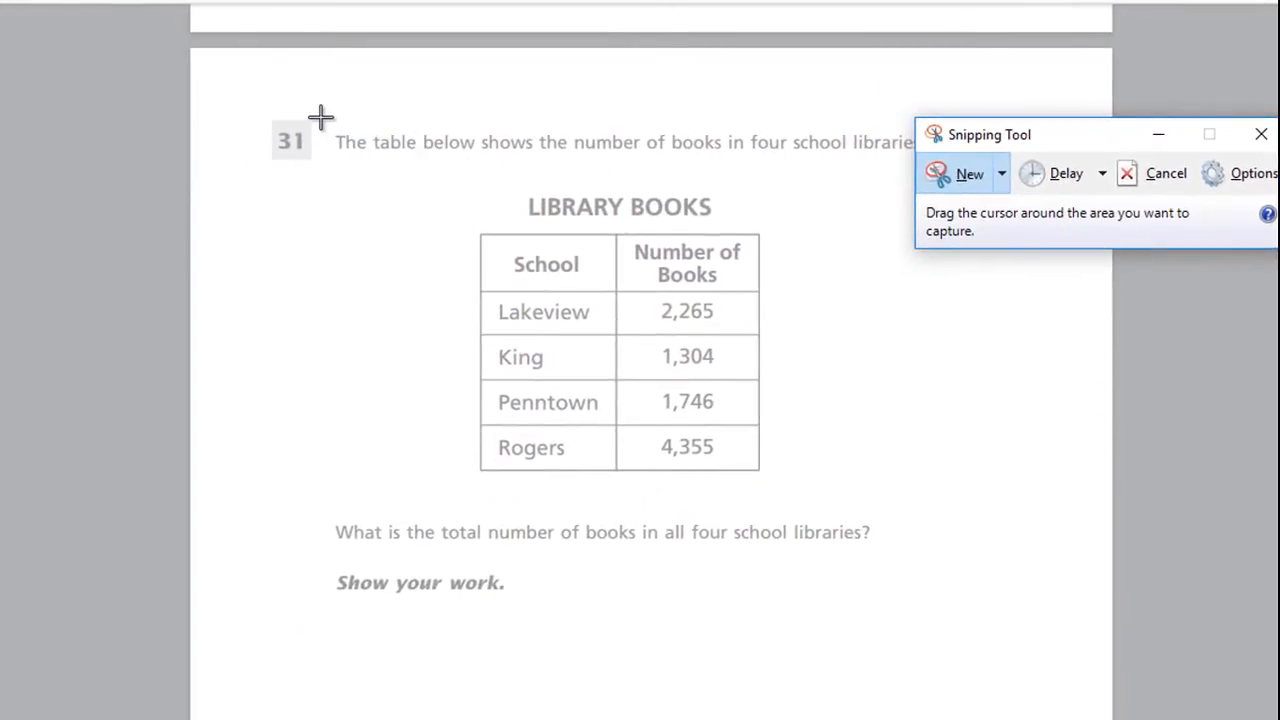
{"action": "left_click_drag", "start_coordinate": [66, 143], "coordinate": [126, 417]}
{"action": "left_click_drag", "start_coordinate": [369, 344], "coordinate": [931, 551]}
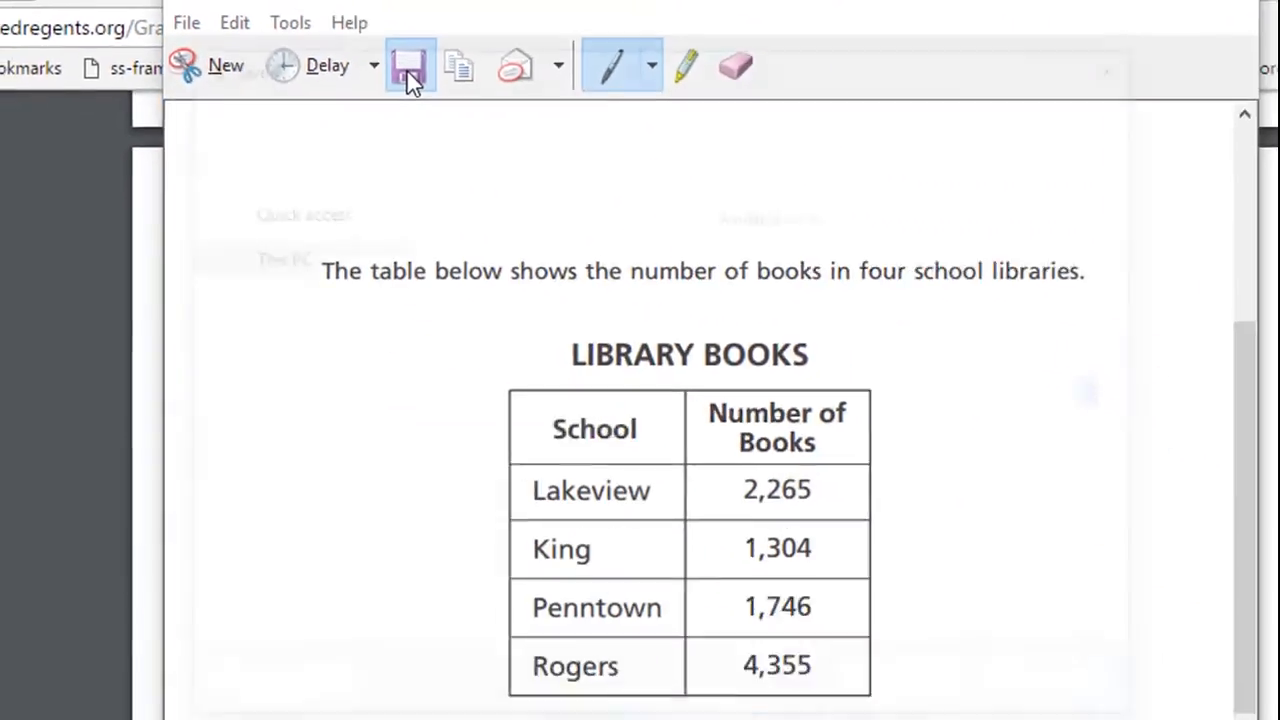
Save the snip as a PNG in the Pictures folder under a new file name beginning with q.
{"action": "left_click", "coordinate": [408, 70]}
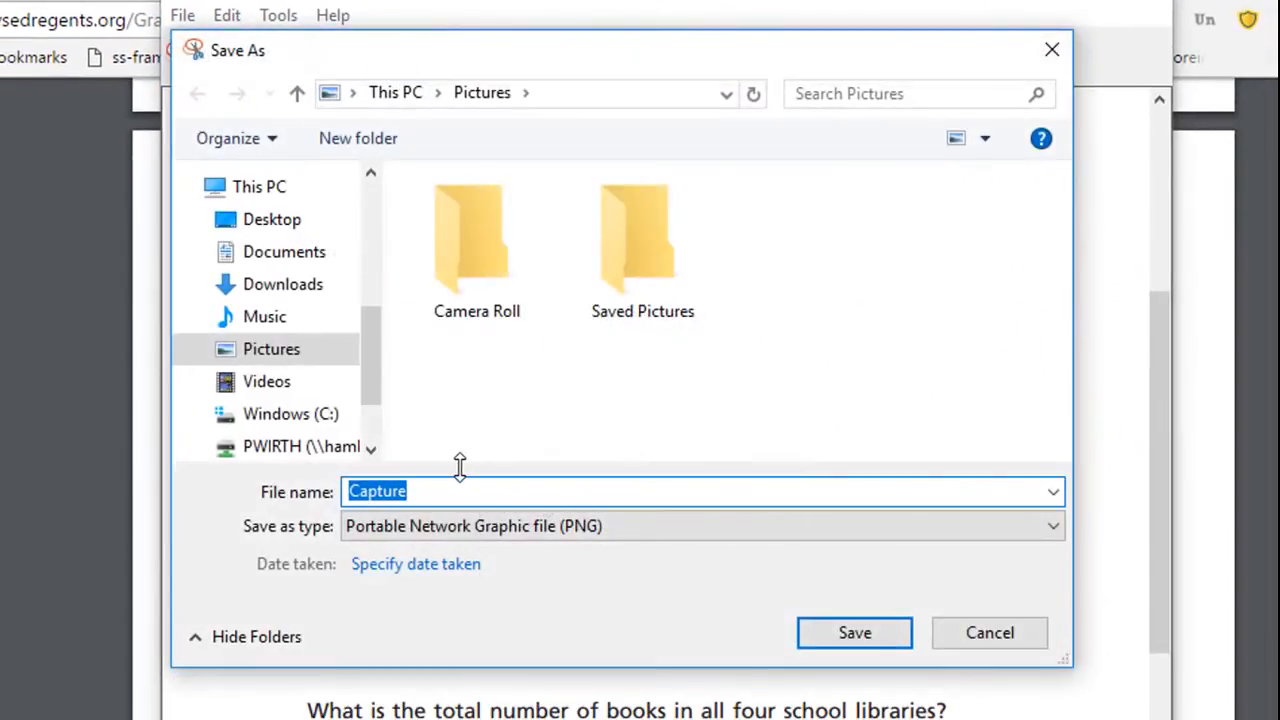
{"action": "key", "text": "BackSpace"}
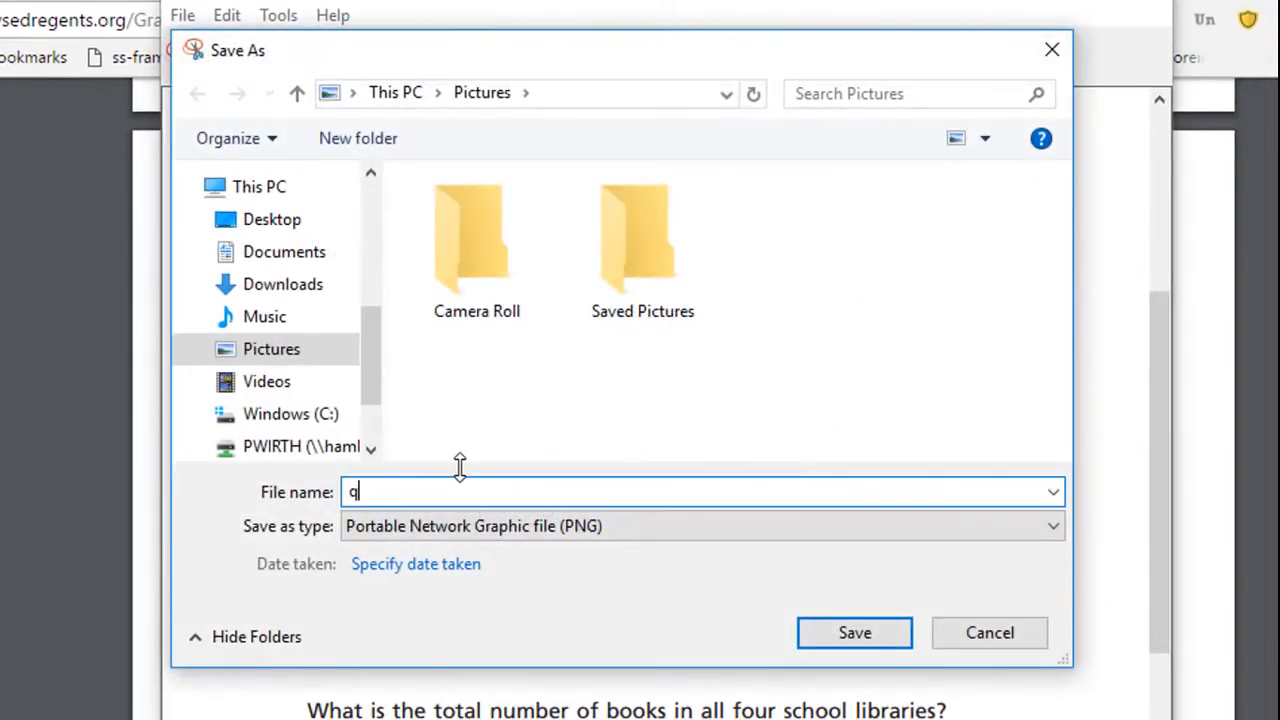
{"action": "left_click", "coordinate": [855, 638]}
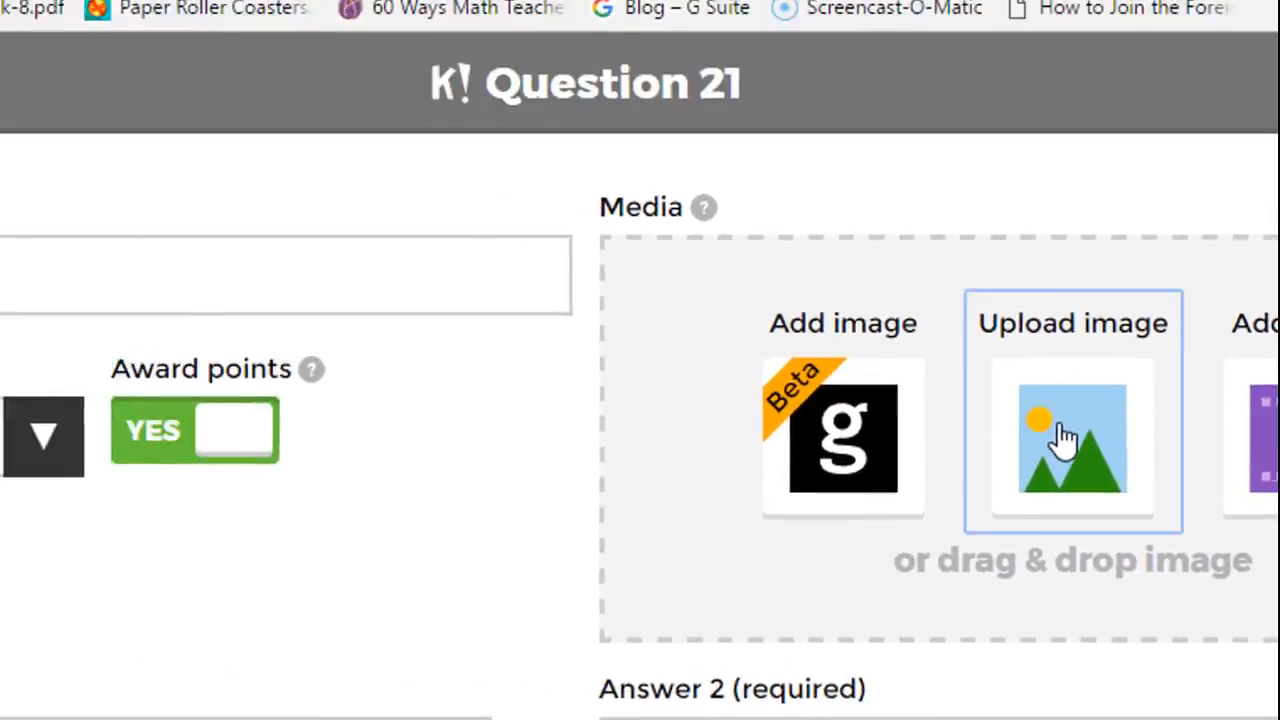
Upload the question1 image from the Pictures folder as the media for Kahoot Question 21.
{"action": "left_click", "coordinate": [903, 308]}
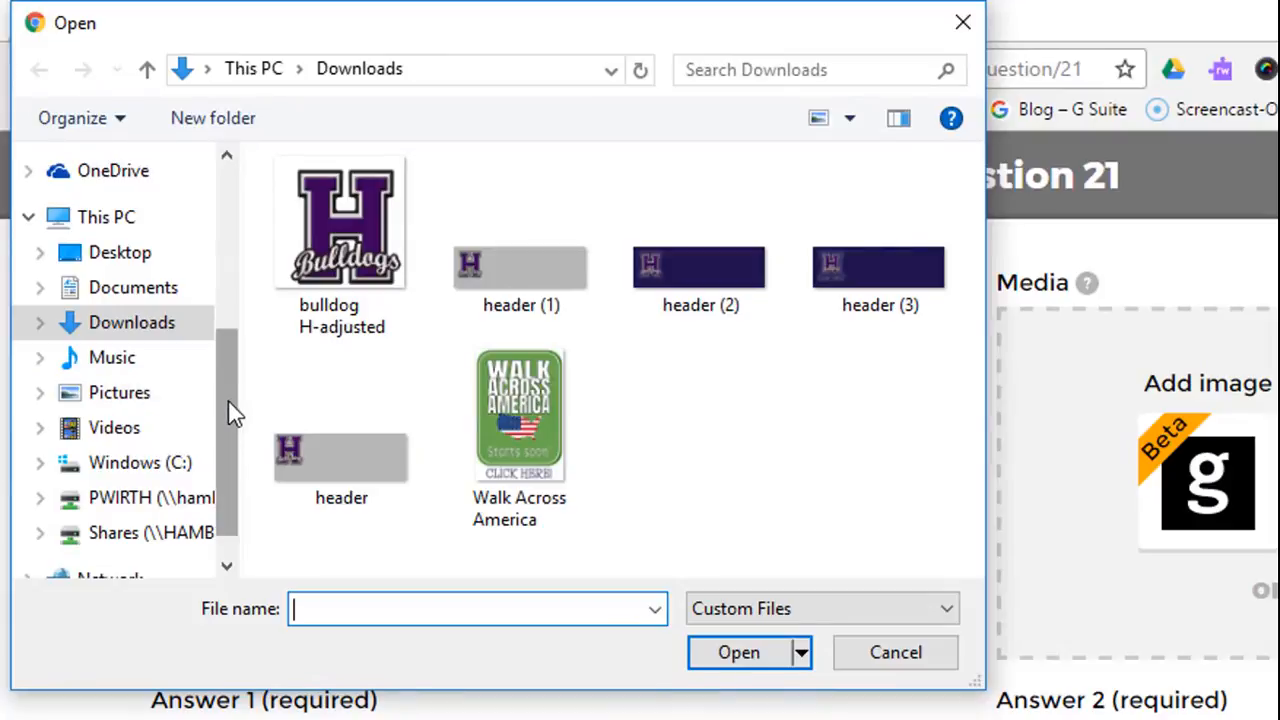
{"action": "scroll", "coordinate": [235, 390], "scroll_direction": "down", "scroll_amount": 1}
{"action": "scroll", "coordinate": [230, 372], "scroll_direction": "up", "scroll_amount": 3}
{"action": "scroll", "coordinate": [230, 372], "scroll_direction": "up", "scroll_amount": 3}
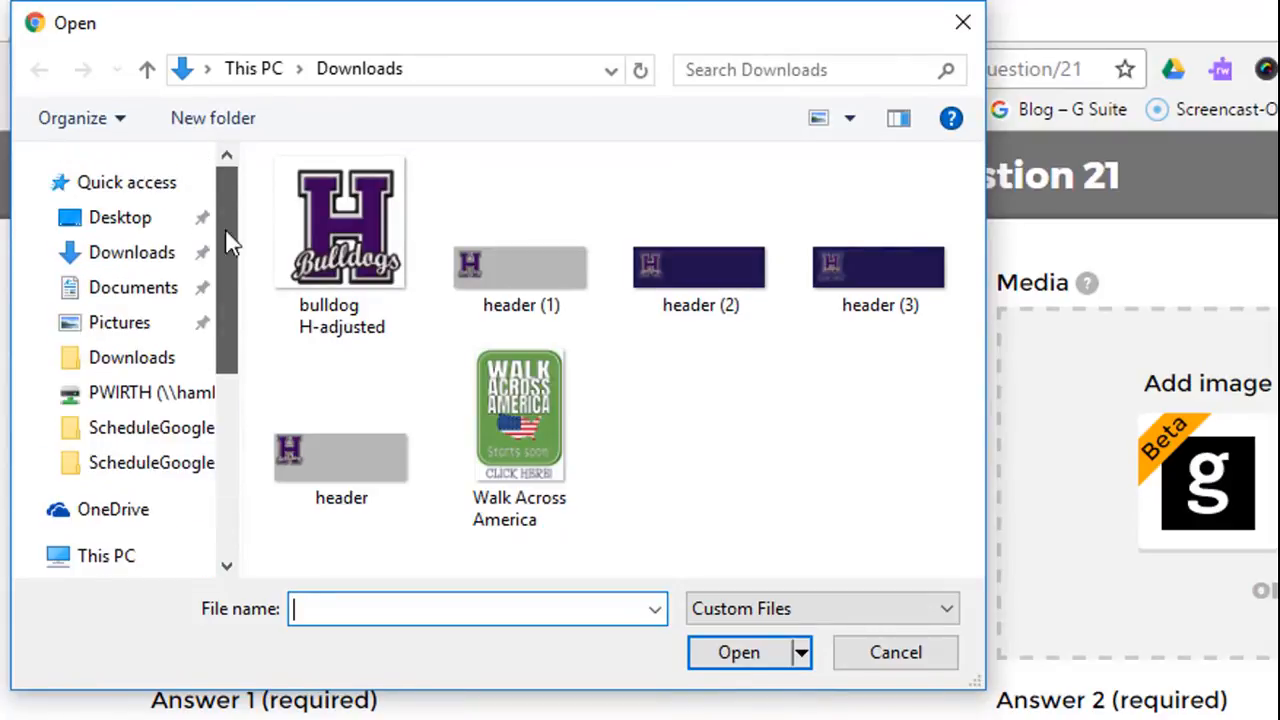
{"action": "left_click", "coordinate": [150, 322]}
{"action": "left_click", "coordinate": [689, 246]}
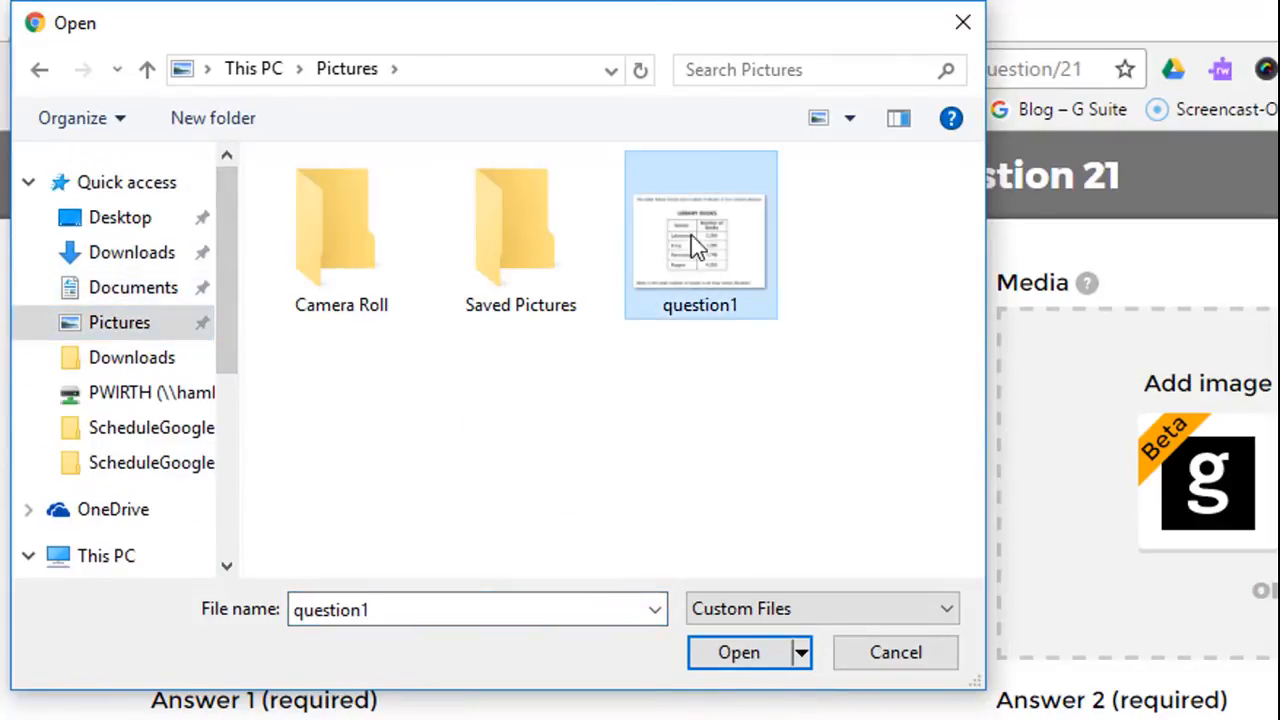
{"action": "left_click", "coordinate": [738, 656]}
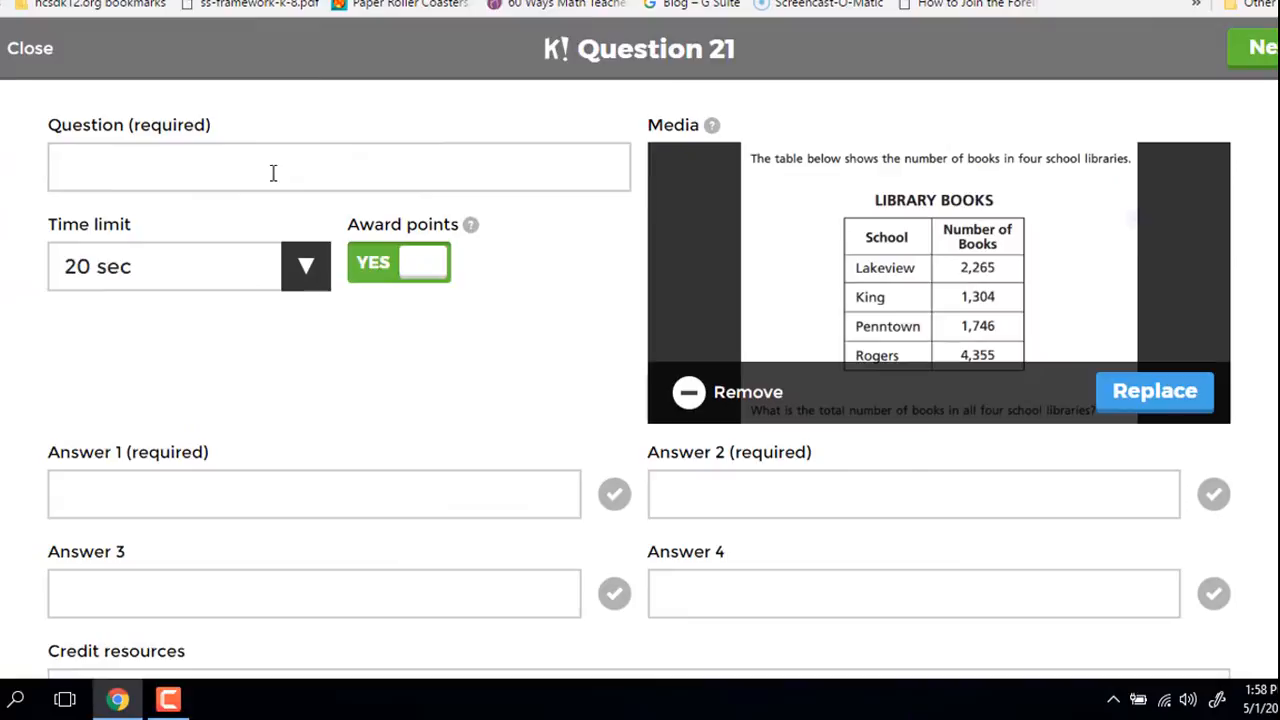
Enter "Please answer the following." as the question text and activate the empty Answer 1 field.
{"action": "left_click", "coordinate": [142, 188]}
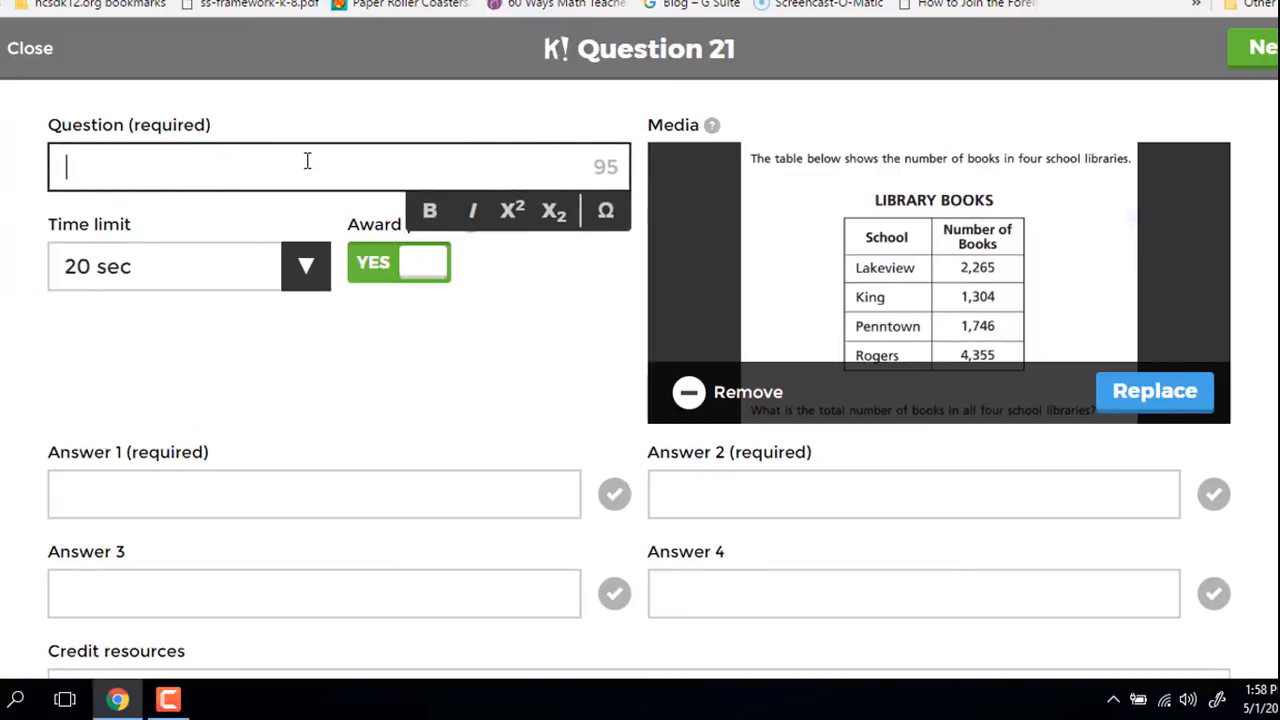
{"action": "type", "text": "Please answer t"}
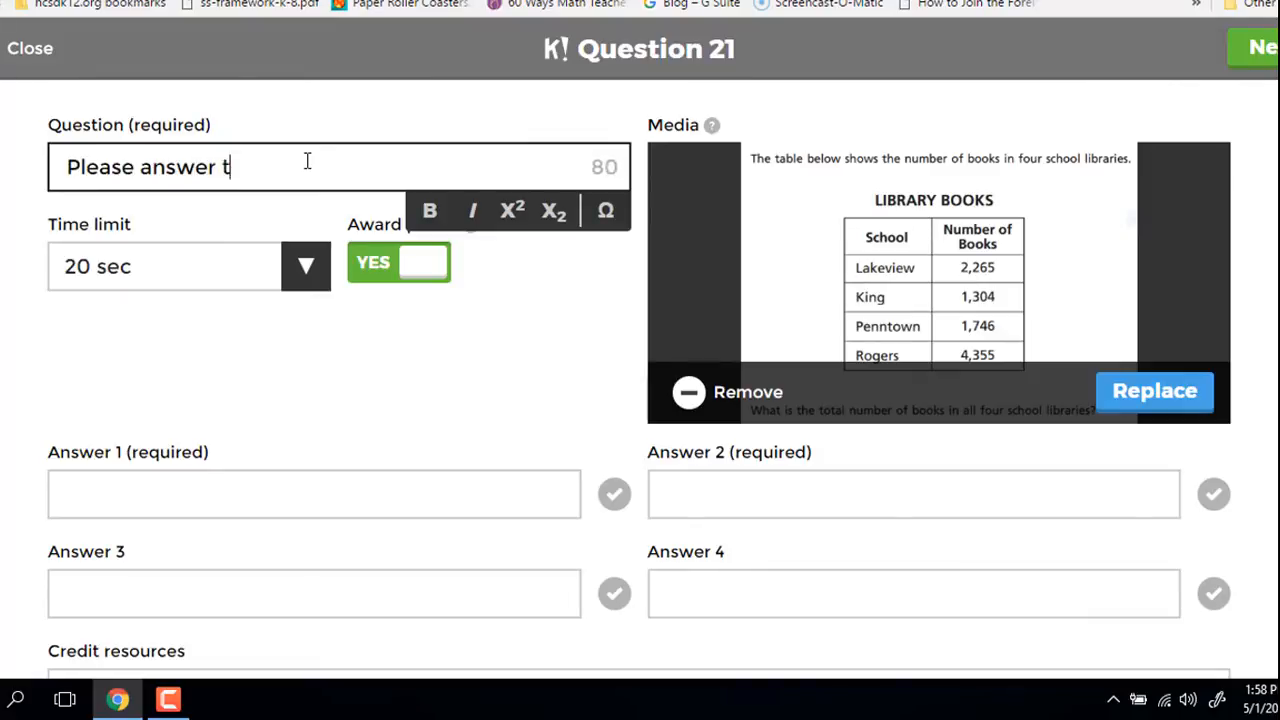
{"action": "type", "text": "he following"}
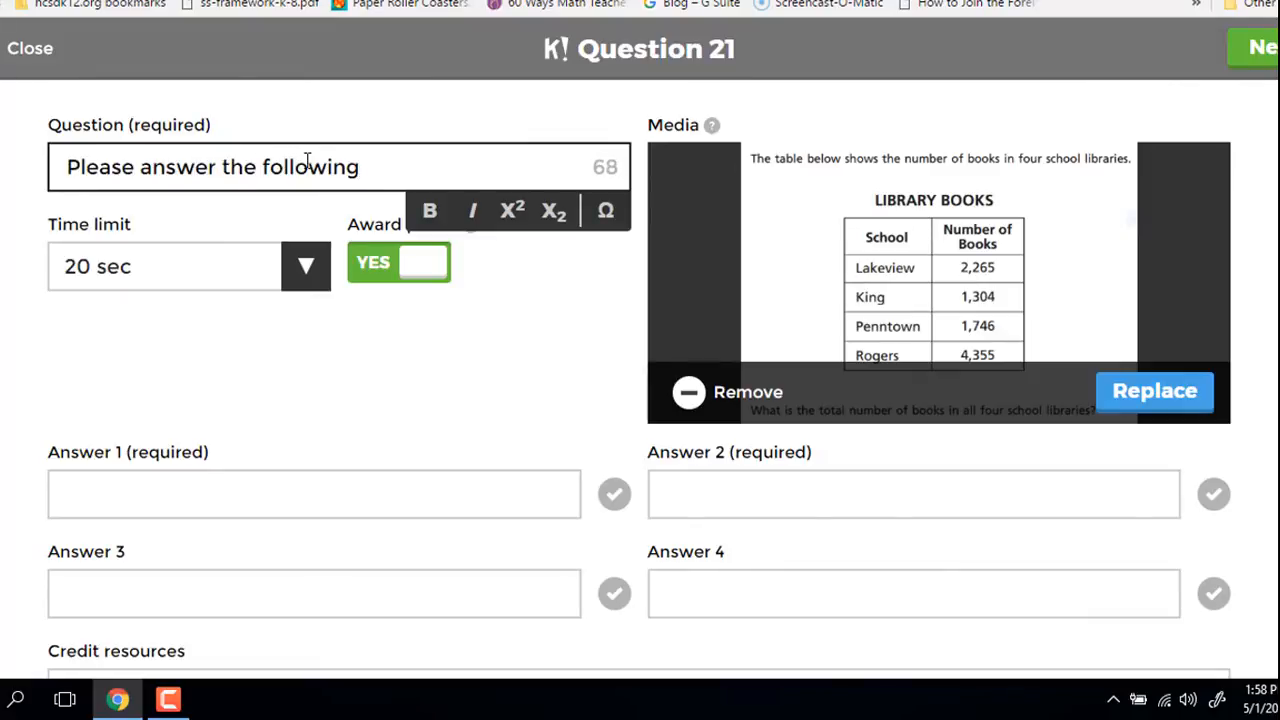
{"action": "type", "text": "."}
{"action": "scroll", "coordinate": [363, 370], "scroll_direction": "down", "scroll_amount": 1}
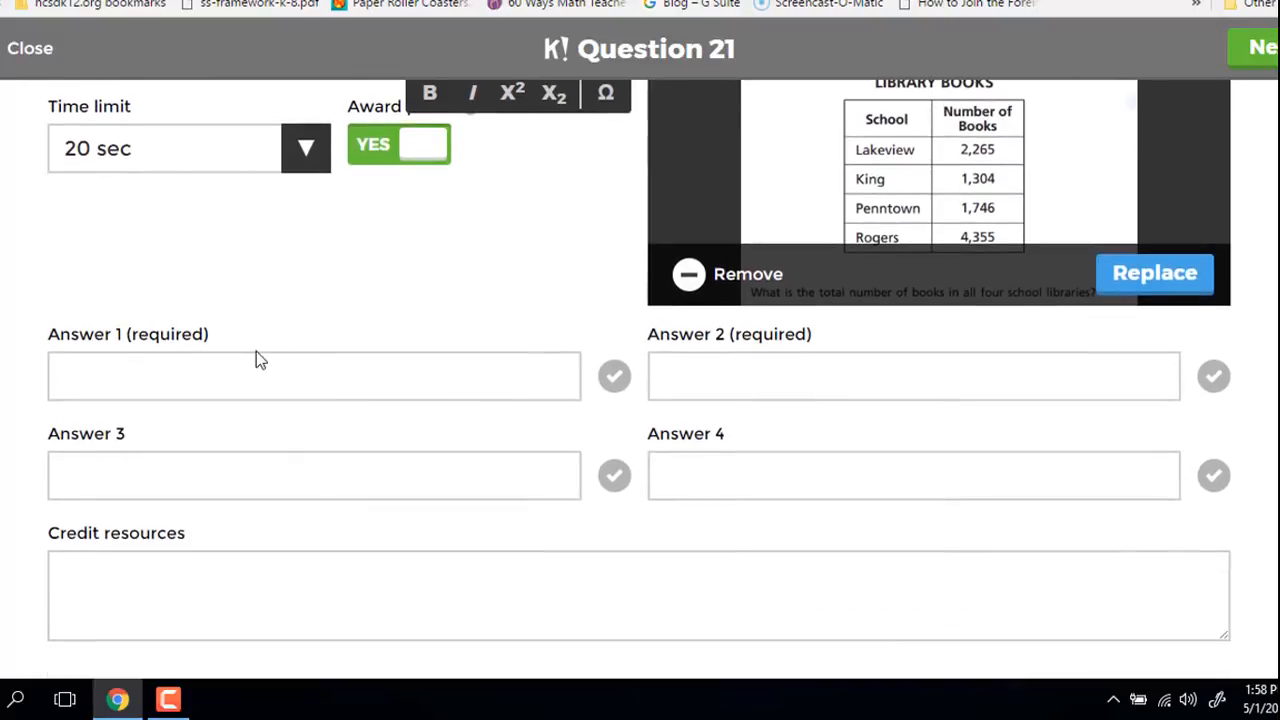
{"action": "left_click", "coordinate": [268, 367]}
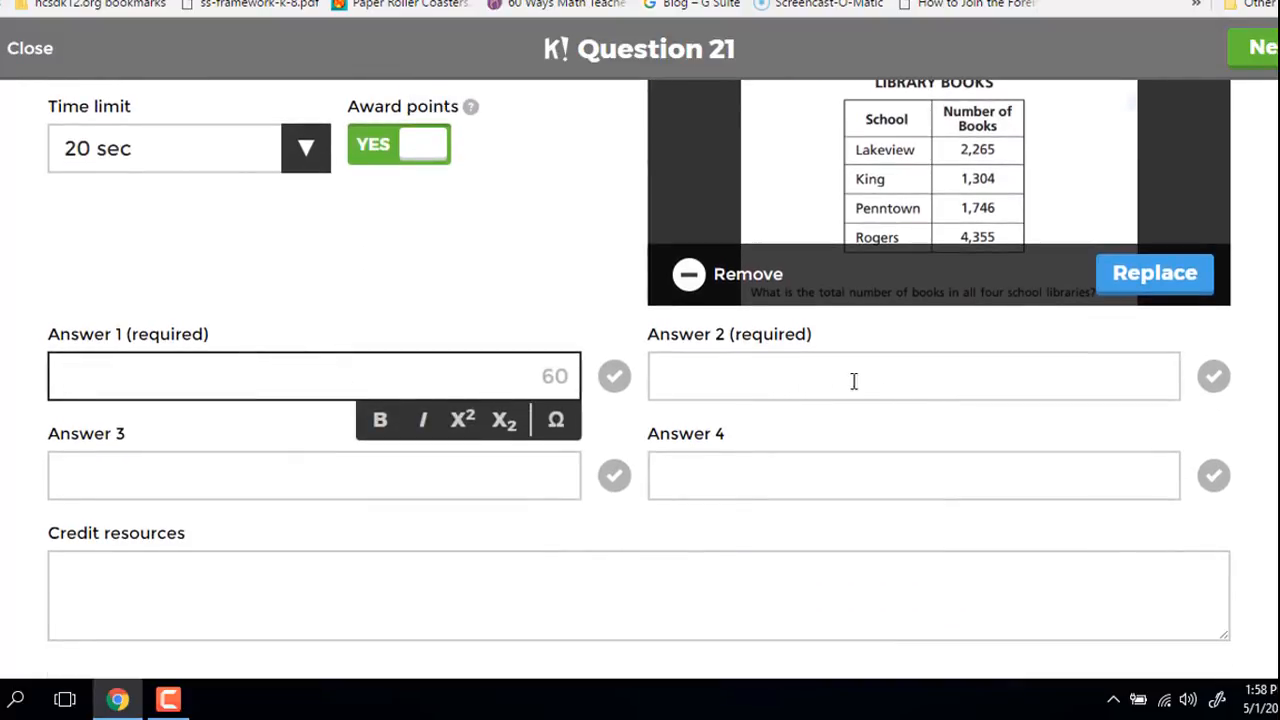
{"action": "scroll", "coordinate": [854, 381], "scroll_direction": "up", "scroll_amount": 1}
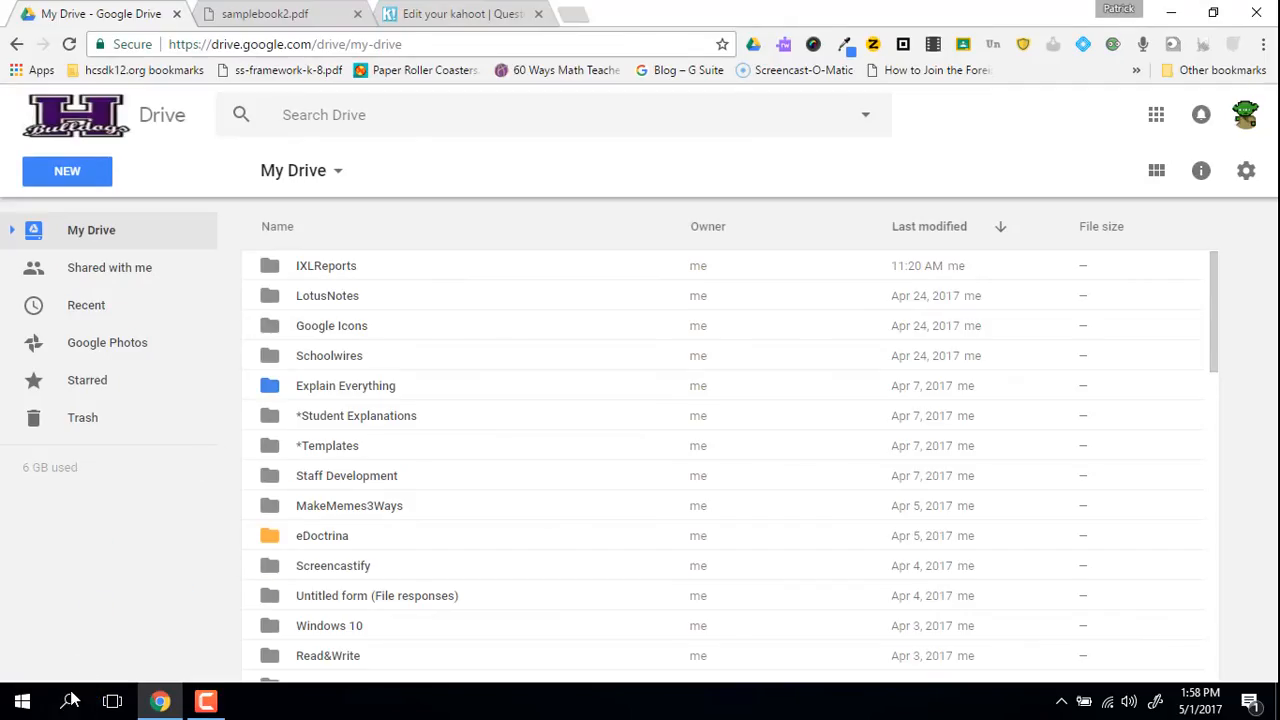
Search Windows for "sni" and pin the Snipping Tool to the taskbar.
{"action": "left_click", "coordinate": [76, 700]}
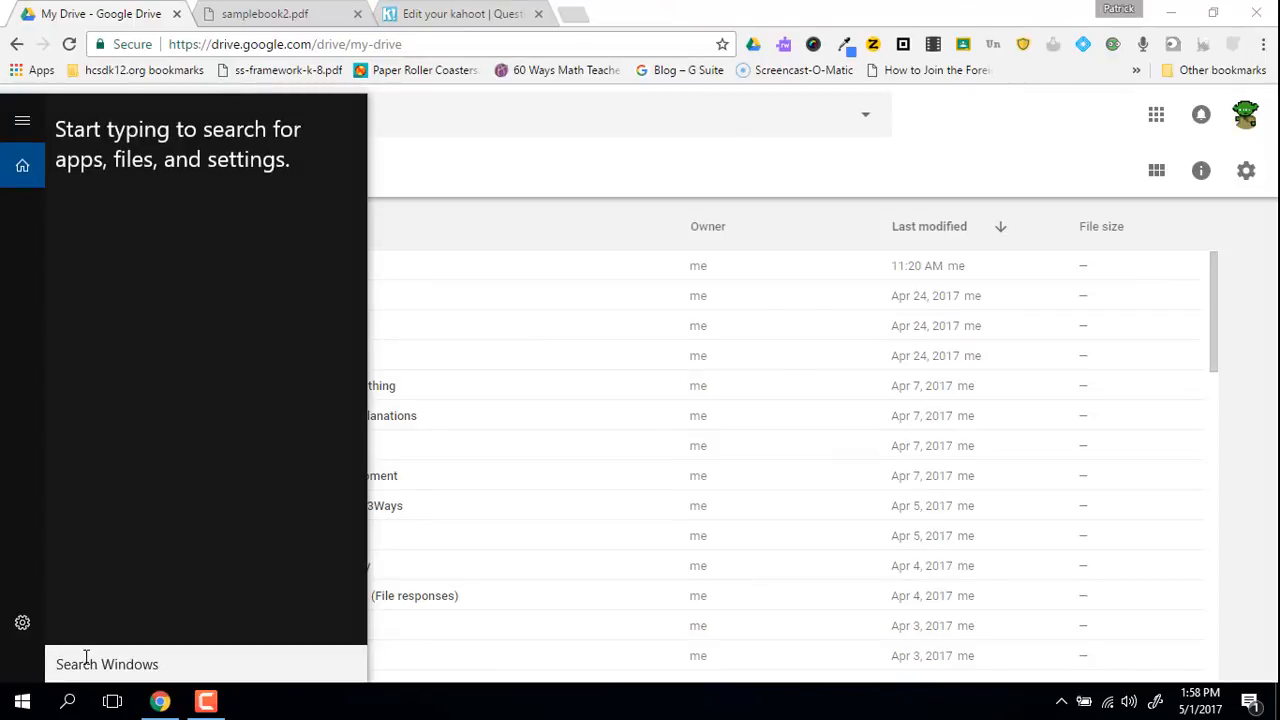
{"action": "left_click", "coordinate": [68, 700]}
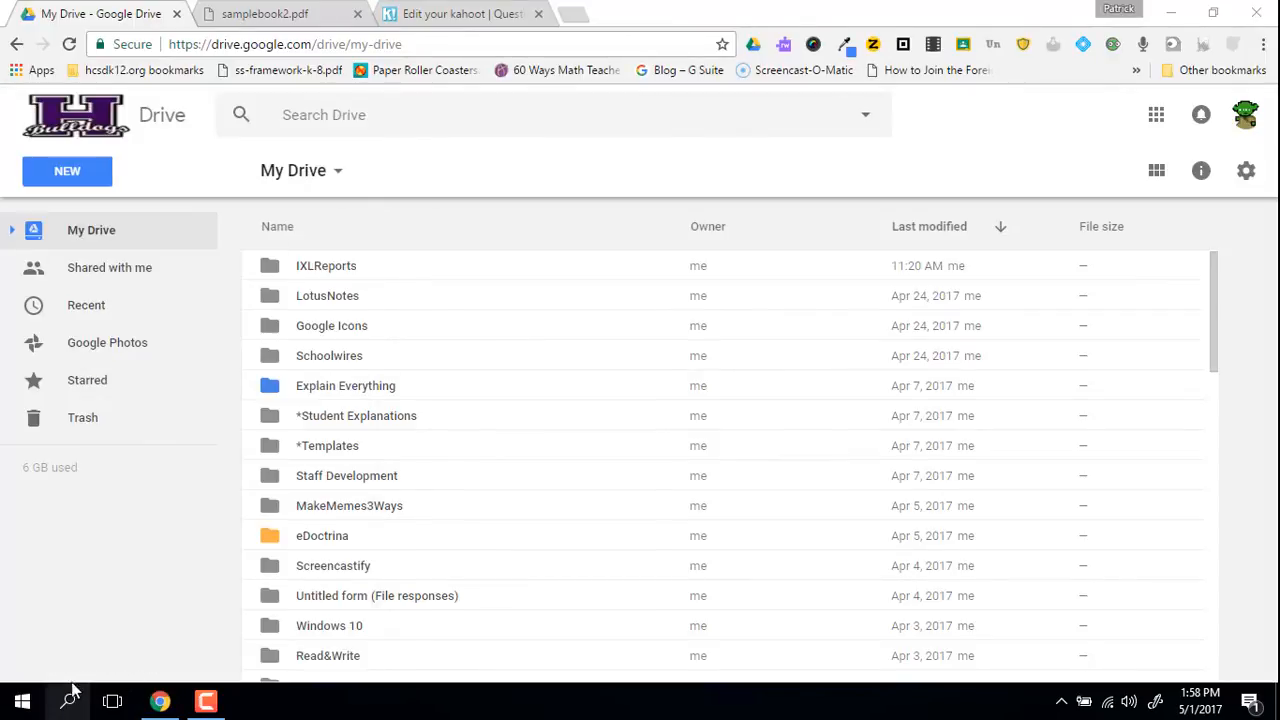
{"action": "left_click", "coordinate": [68, 700]}
{"action": "type", "text": "sni"}
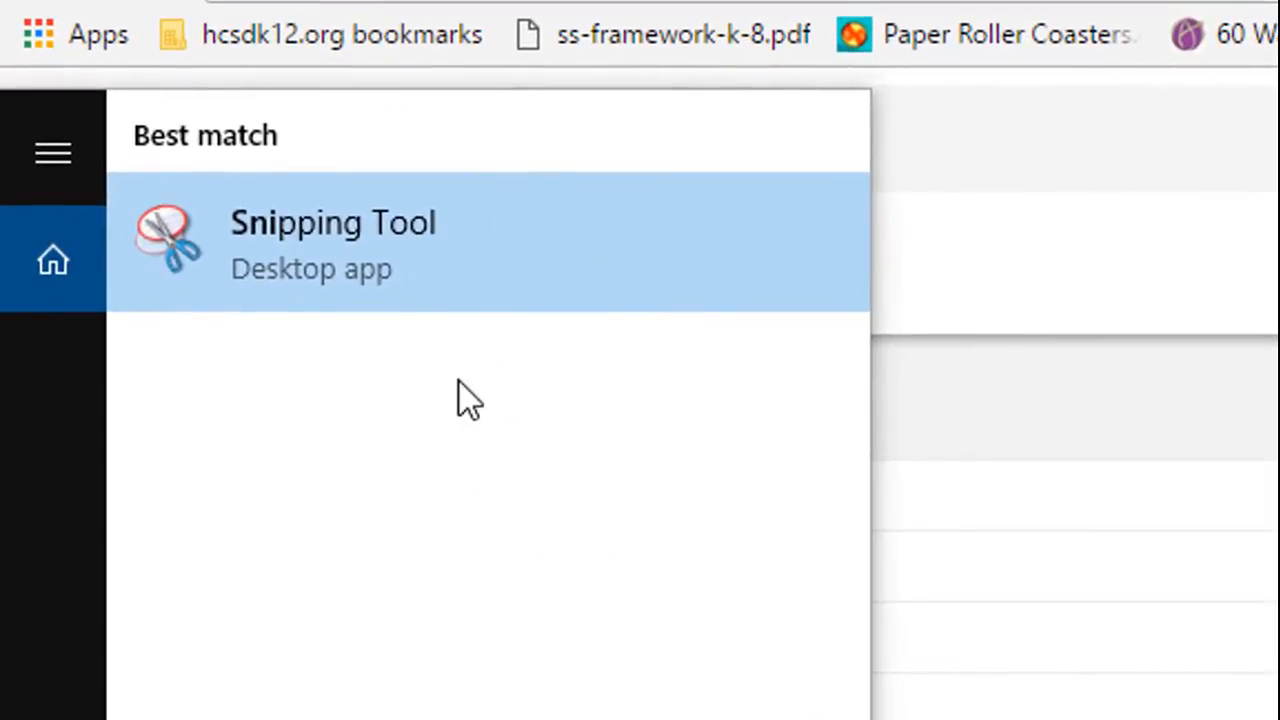
{"action": "right_click", "coordinate": [362, 213]}
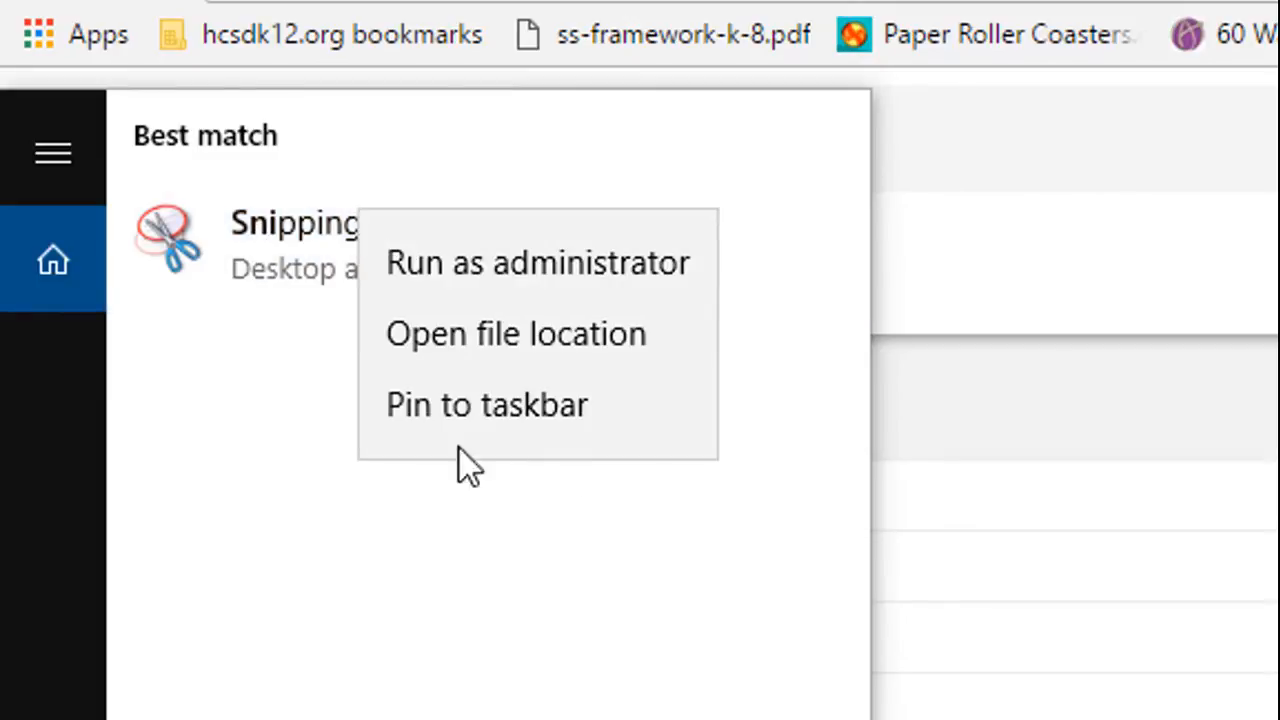
{"action": "left_click", "coordinate": [491, 423]}
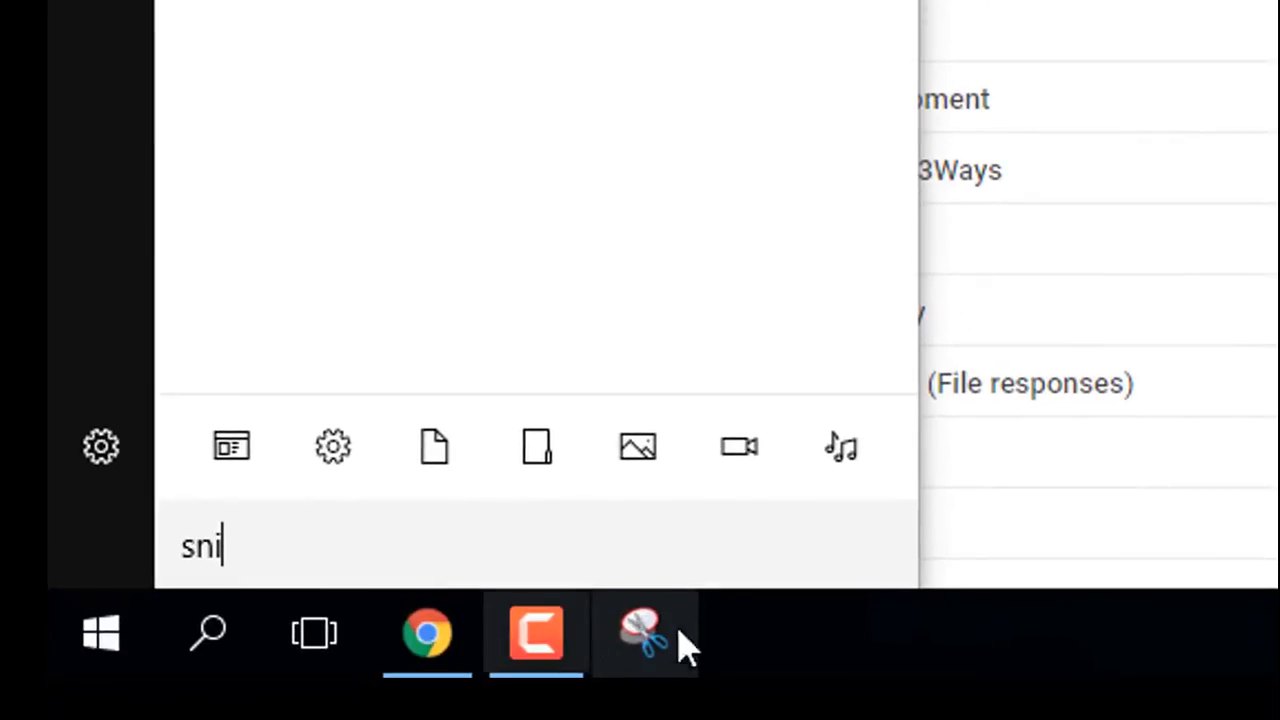